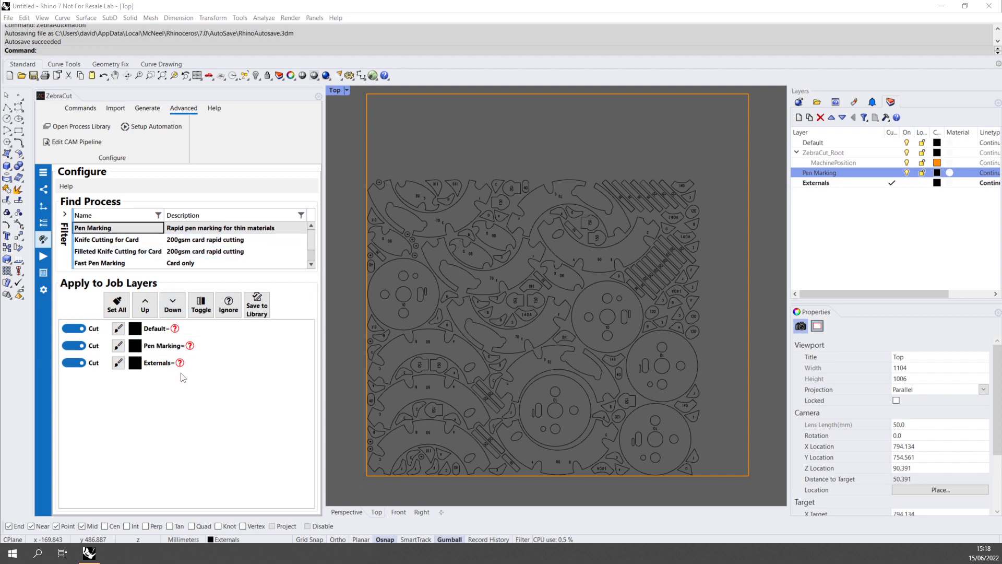
# - Open the automation setup and add a new Layer Mapping automation to the collection
pyautogui.scroll(-2, 169, 256)
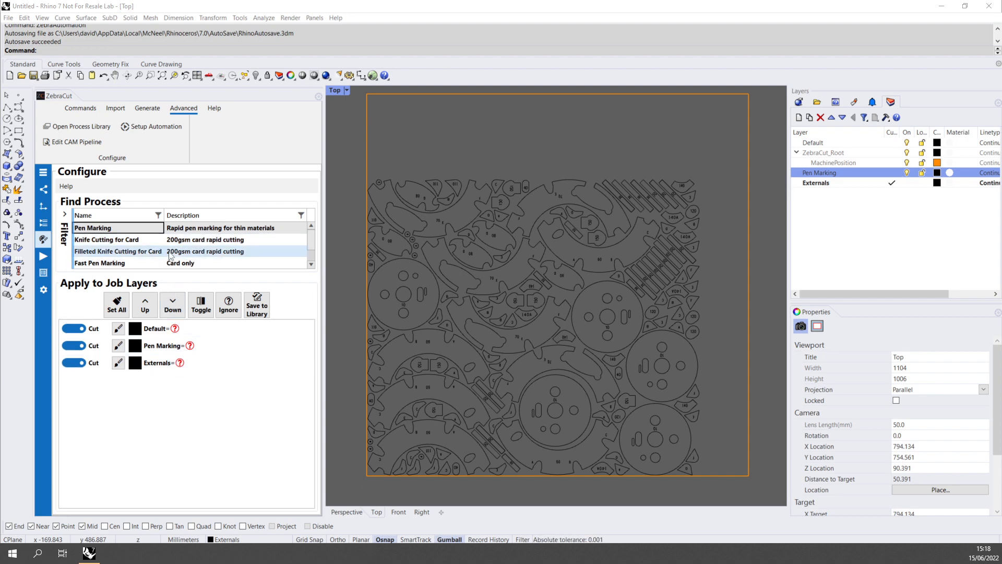
pyautogui.scroll(2, 170, 255)
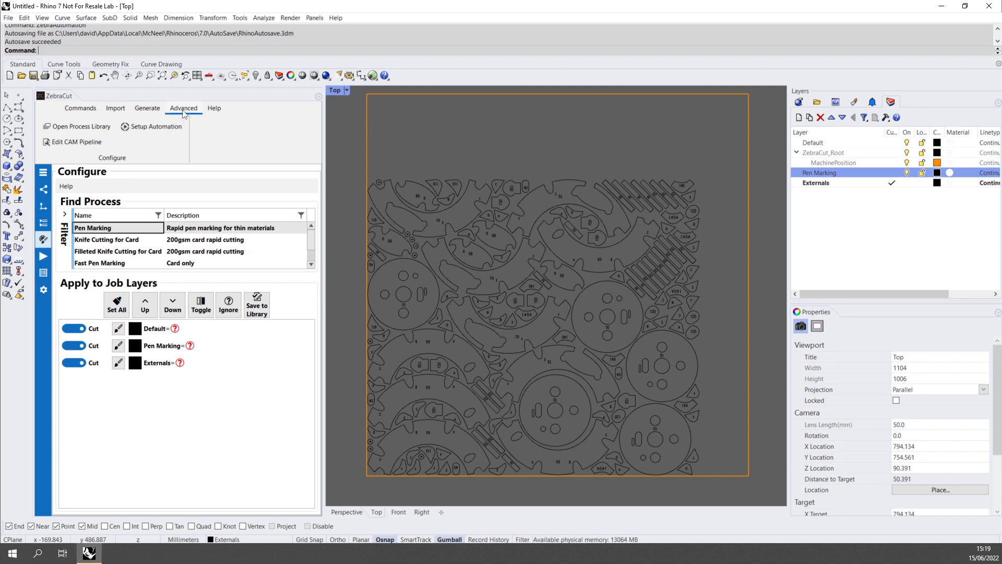
pyautogui.click(161, 127)
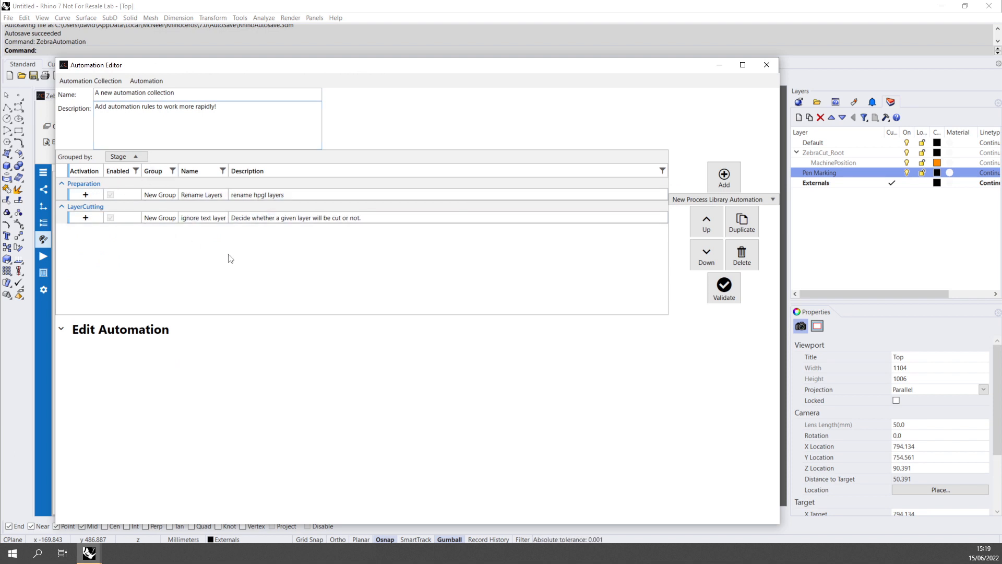
pyautogui.click(690, 199)
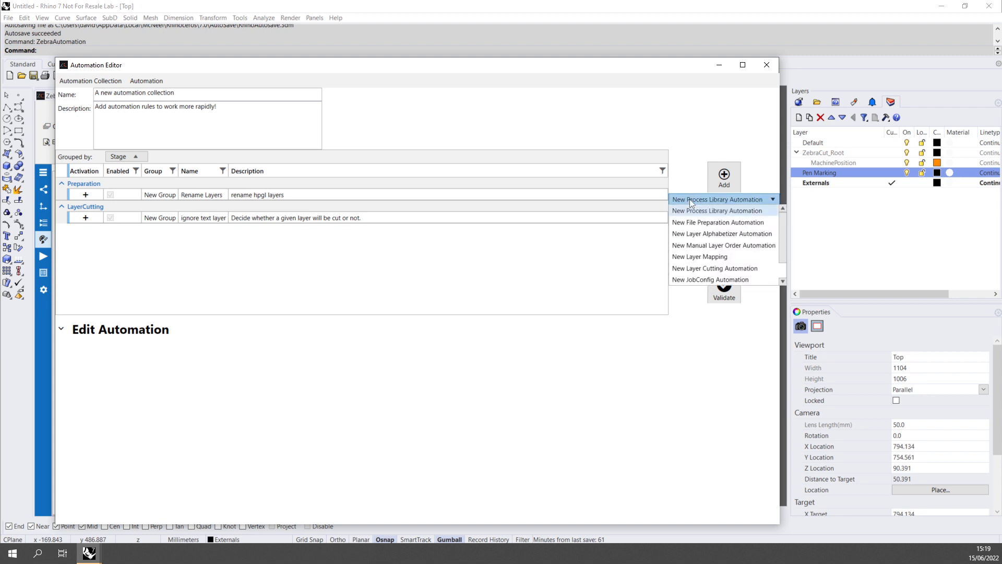
pyautogui.click(699, 256)
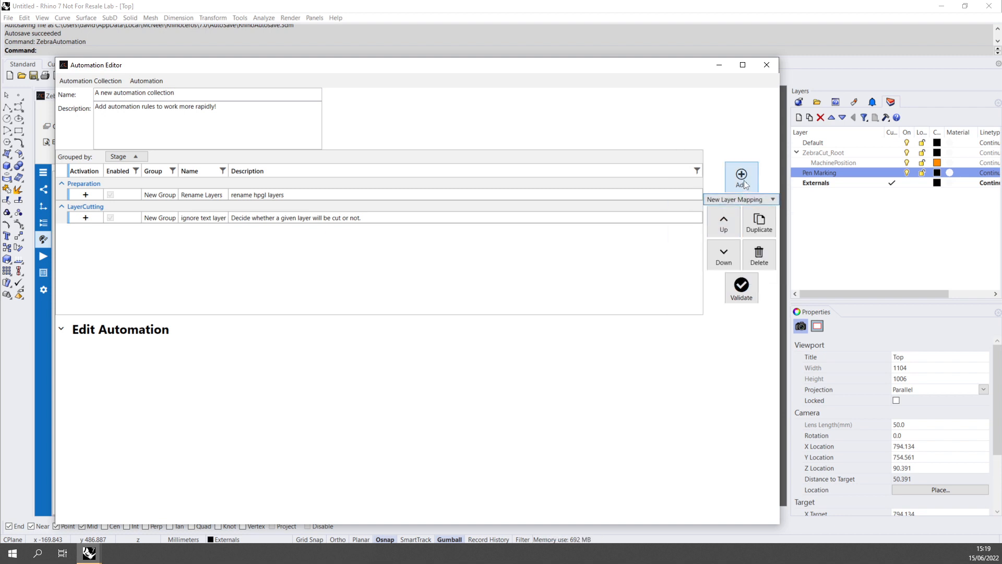
pyautogui.click(743, 180)
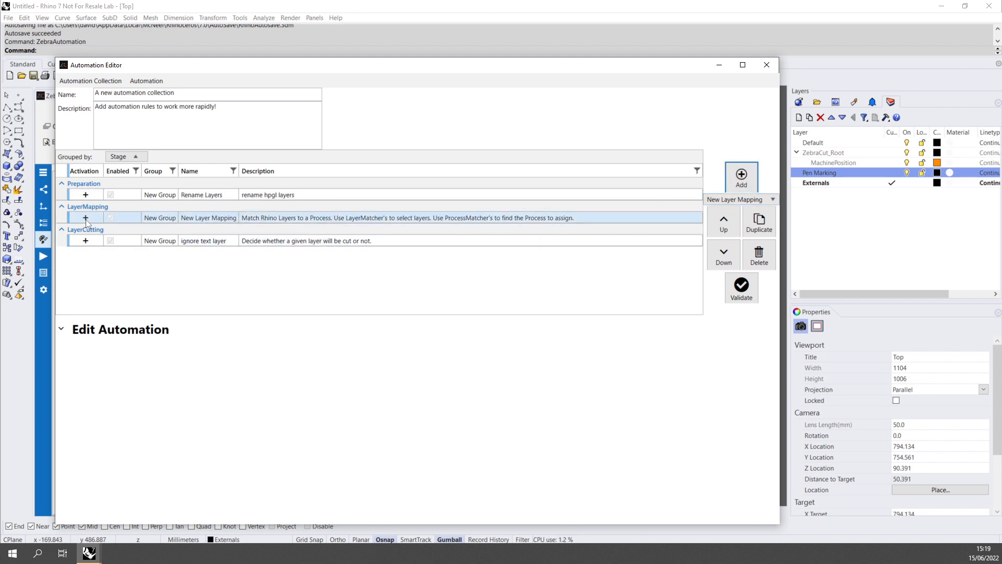
# - Rename the new layer mapping automation to Assign Pen
pyautogui.click(212, 218)
pyautogui.click(215, 219)
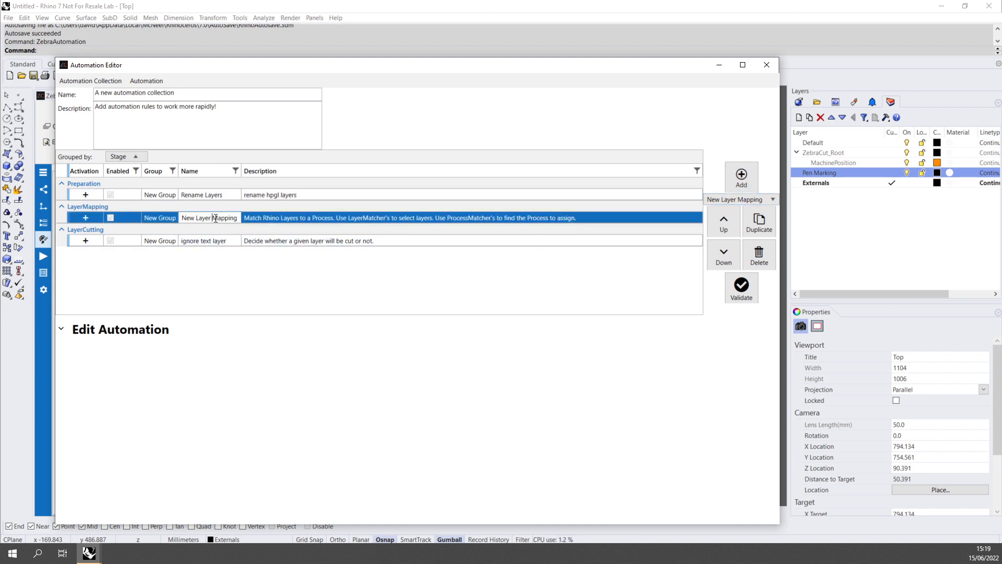
pyautogui.hotkey('ctrl', 'a')
pyautogui.write('A')
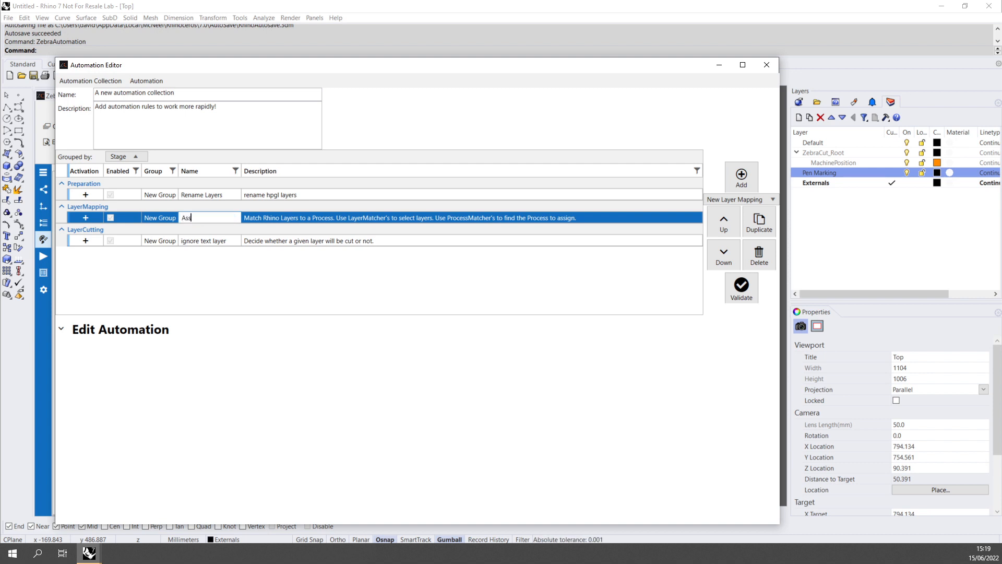
pyautogui.write('ssign Pen')
pyautogui.press('Return')
# - Add an Apply always. activation condition to the Assign Pen automation
pyautogui.click(81, 222)
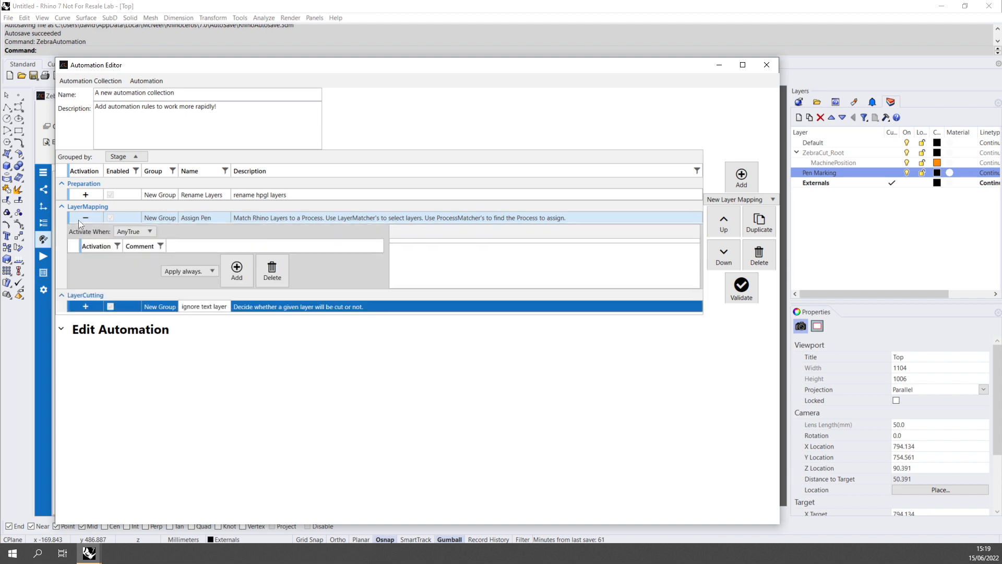
pyautogui.click(117, 275)
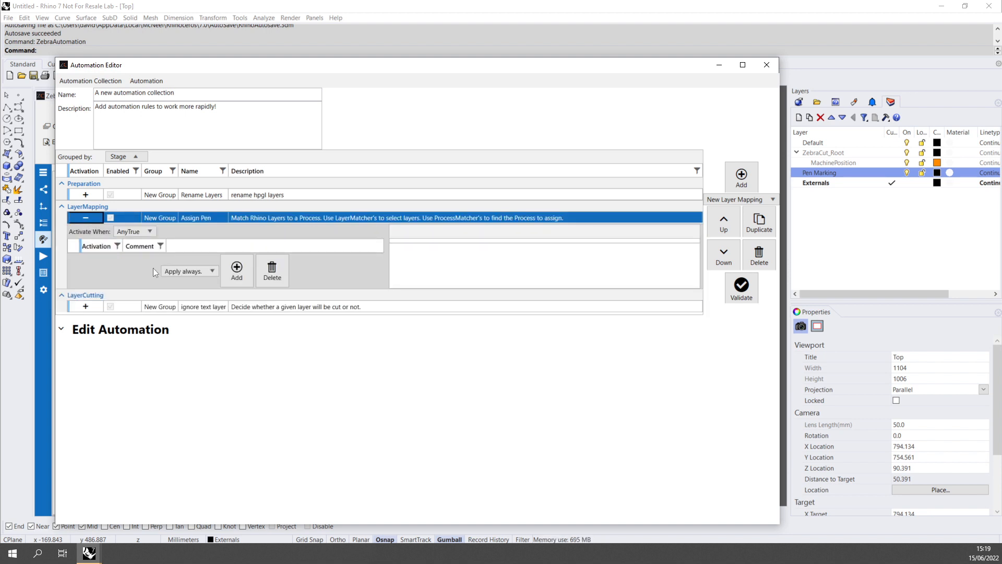
pyautogui.click(173, 272)
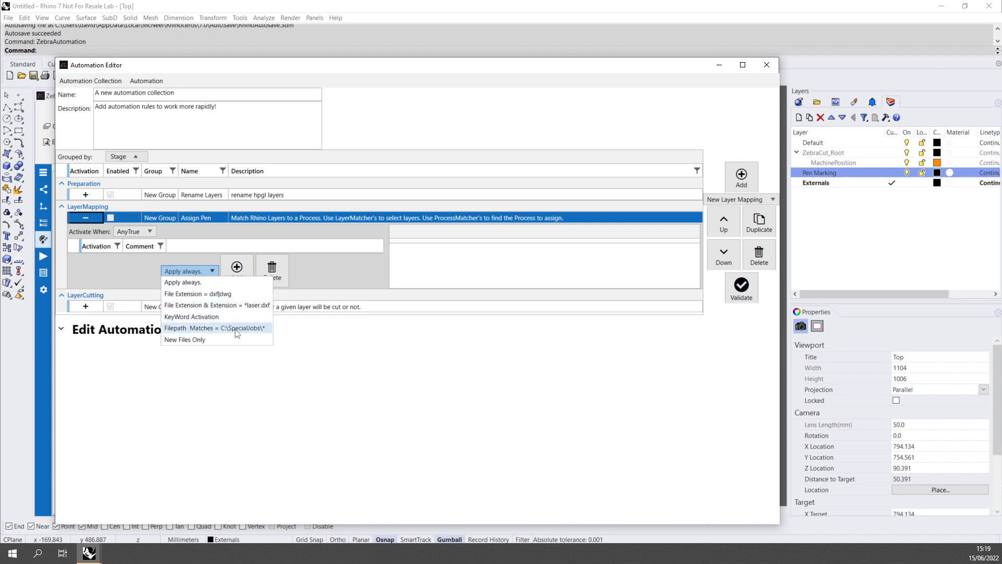
pyautogui.click(189, 284)
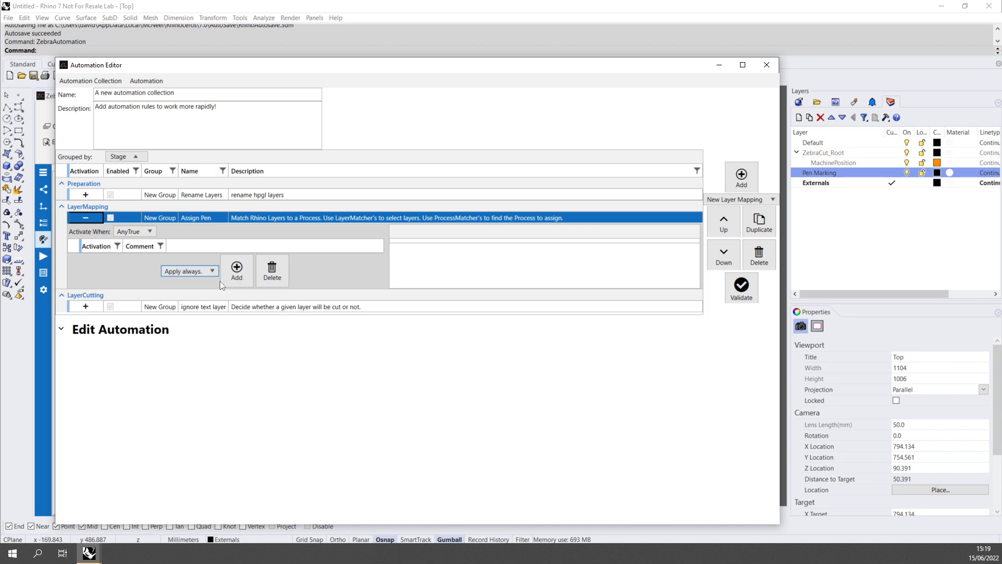
pyautogui.click(233, 276)
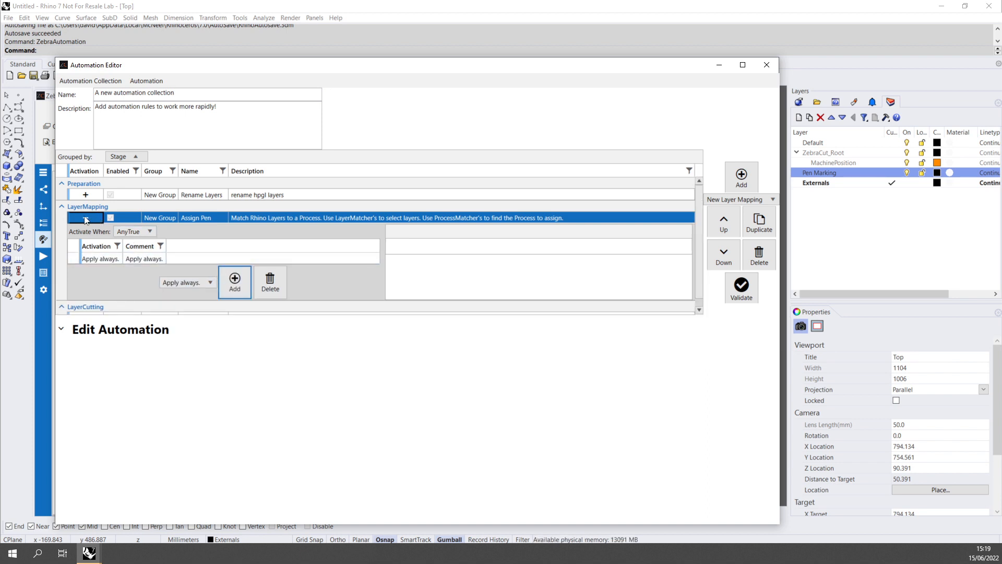
pyautogui.click(86, 218)
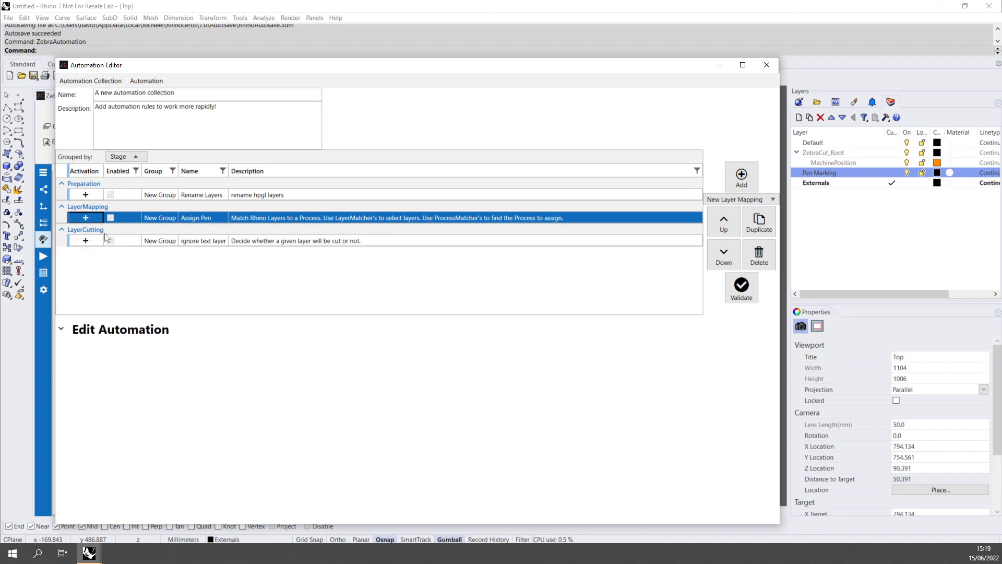
# - Add a layer matcher to Assign Pen that matches layer names with the filter *Pen*
pyautogui.click(61, 329)
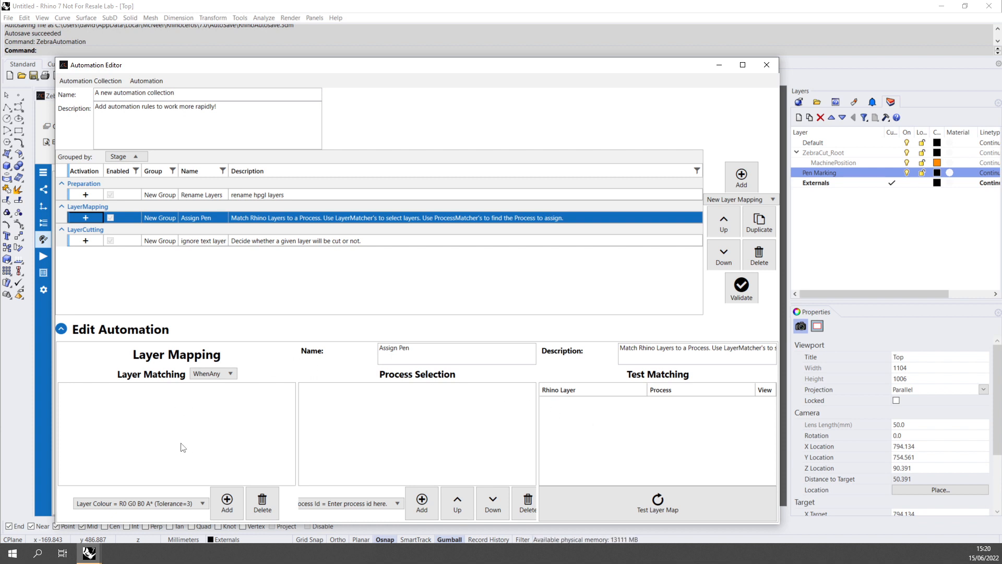
pyautogui.click(135, 498)
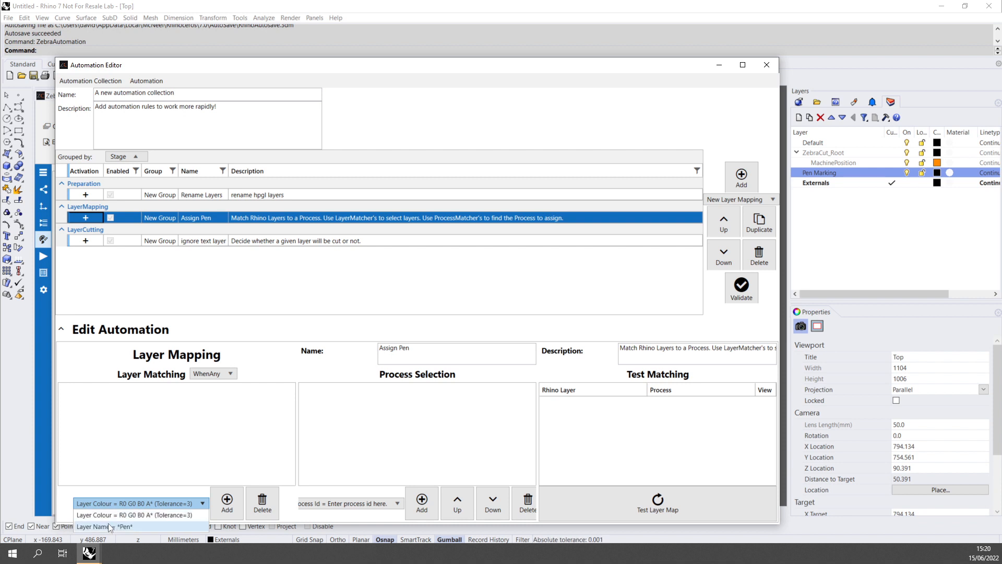
pyautogui.click(108, 525)
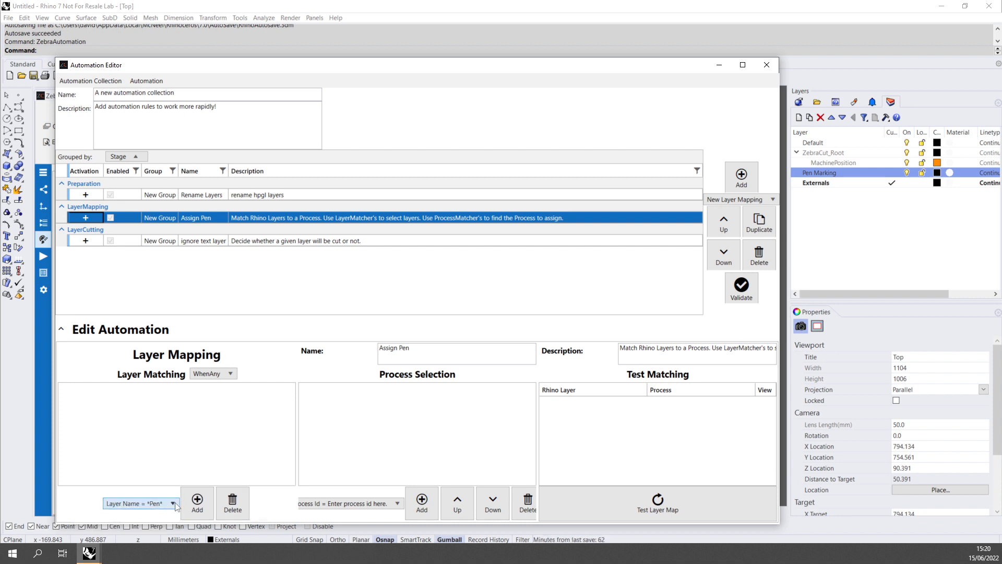
pyautogui.click(196, 502)
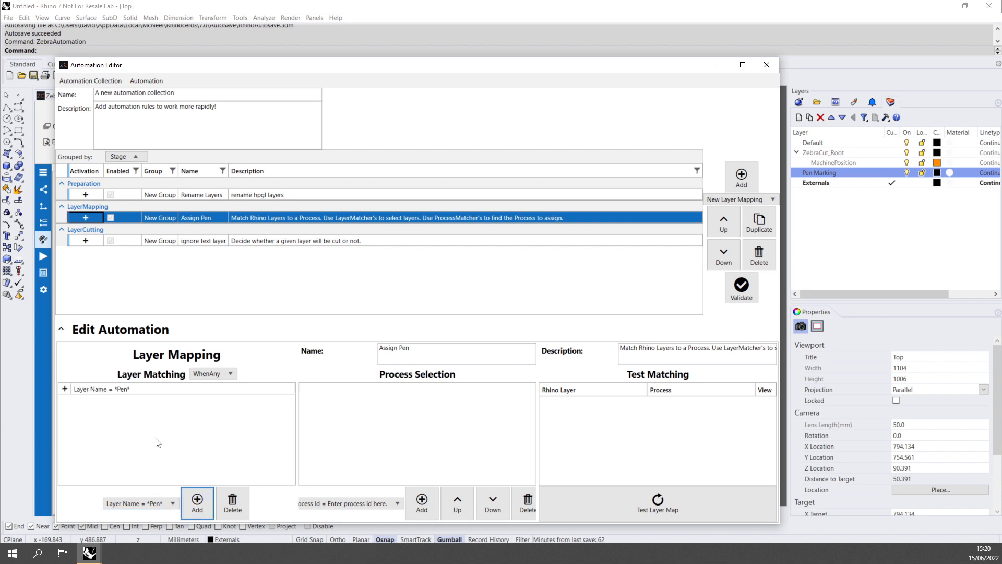
pyautogui.click(65, 389)
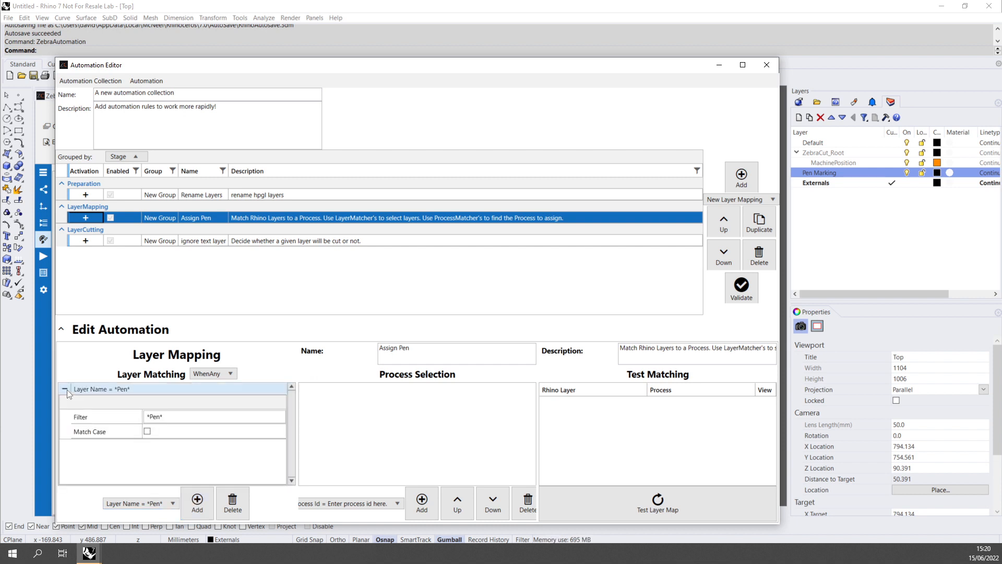
pyautogui.click(162, 420)
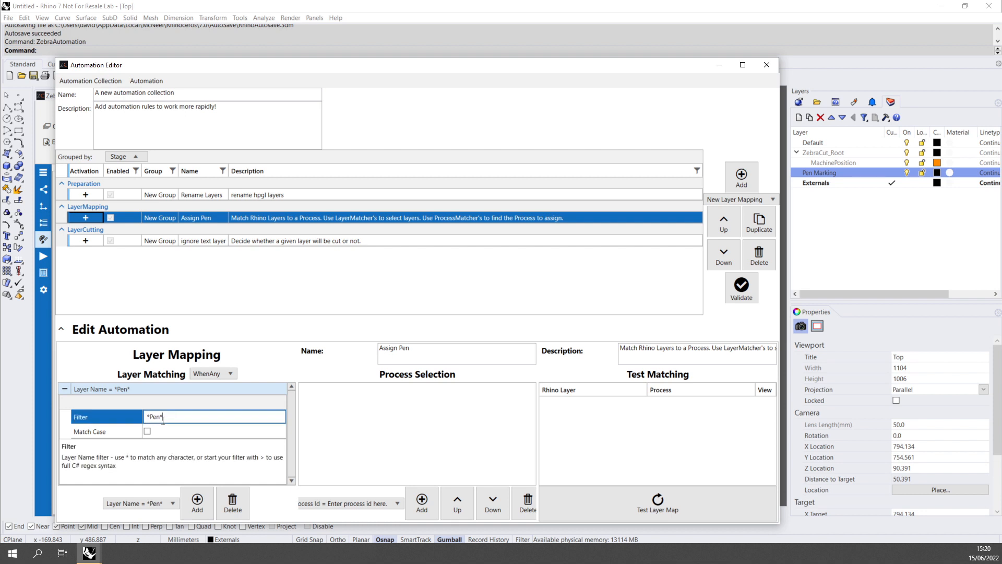
pyautogui.moveTo(152, 418); pyautogui.dragTo(160, 418)
pyautogui.click(163, 418)
pyautogui.moveTo(148, 417); pyautogui.dragTo(154, 417)
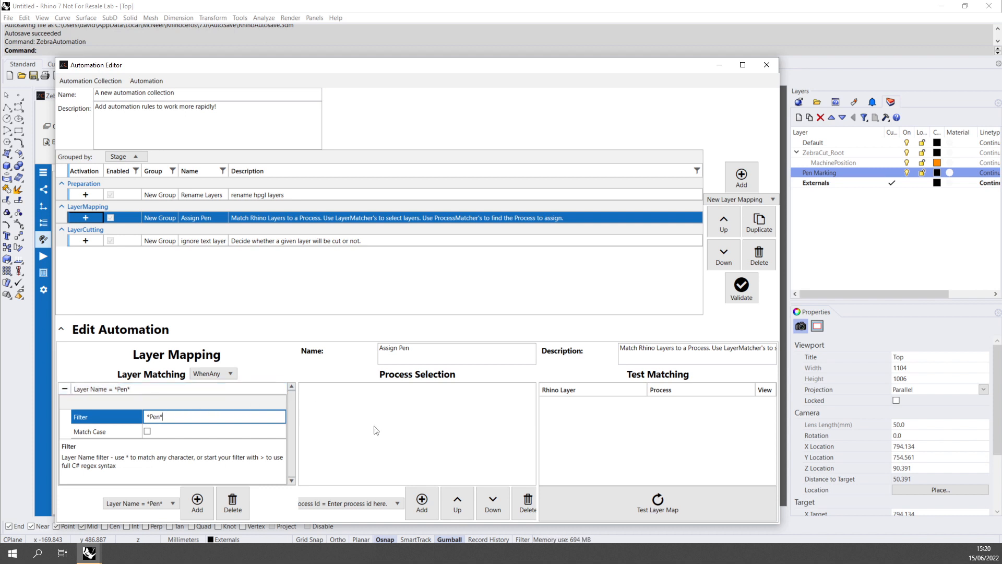
# - Add a process-name selector and set its filter to Pen Marking
pyautogui.click(355, 503)
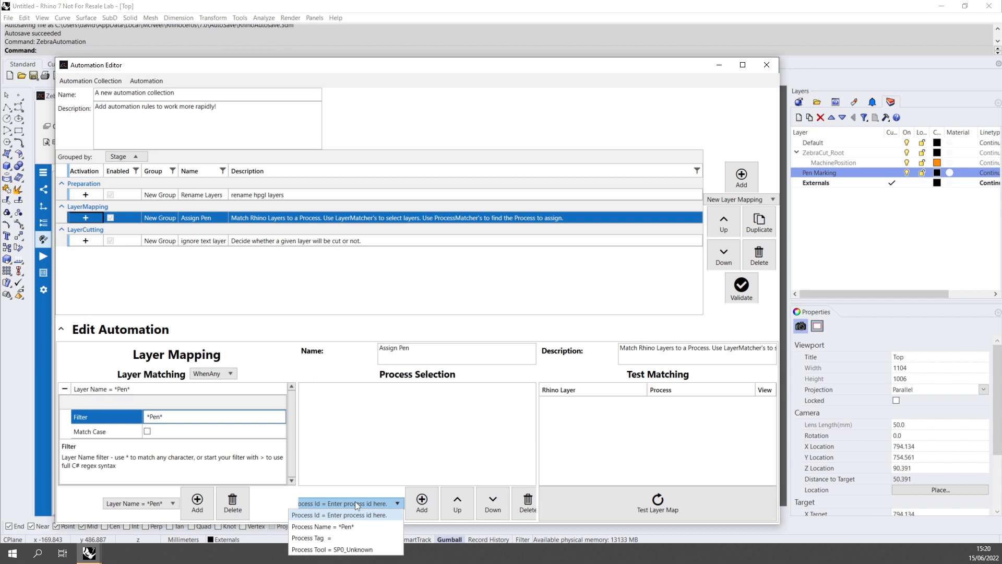
pyautogui.click(345, 527)
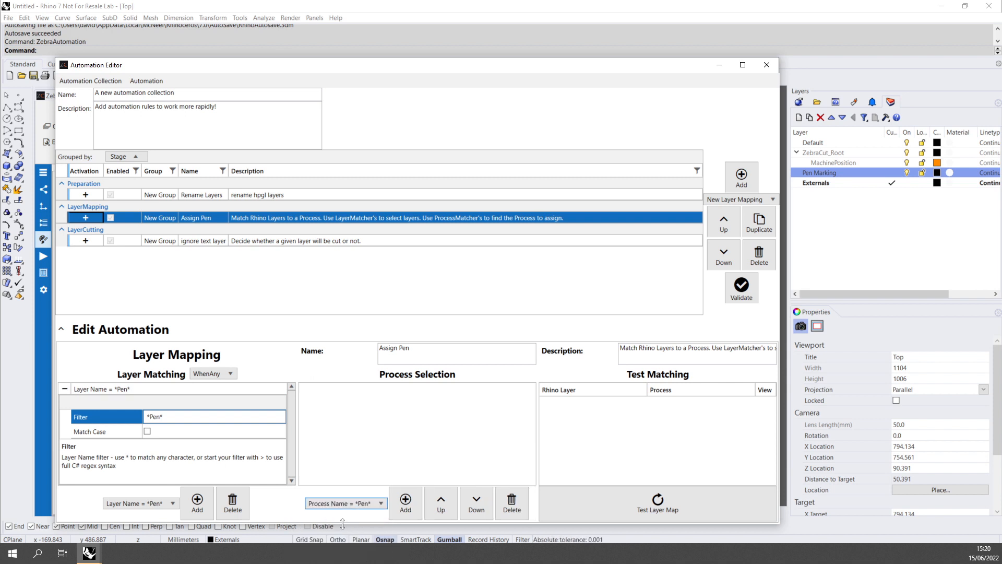
pyautogui.click(402, 503)
pyautogui.click(305, 389)
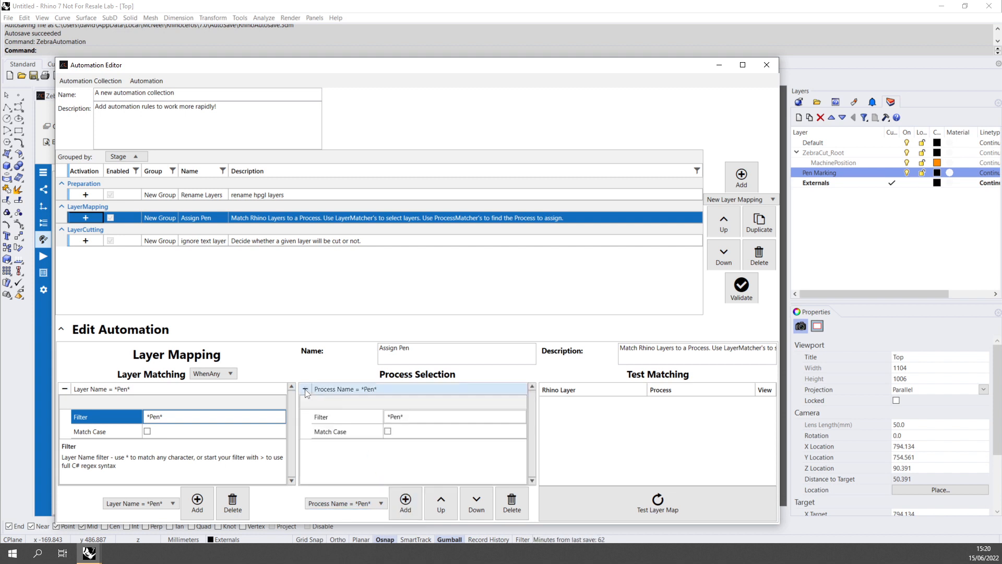
pyautogui.moveTo(79, 71); pyautogui.dragTo(260, 62)
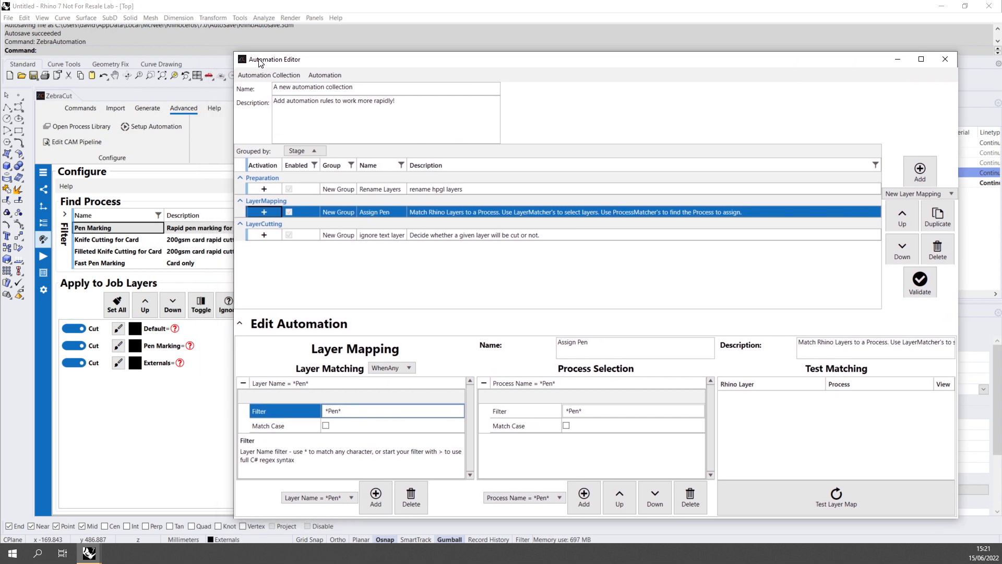
pyautogui.click(602, 411)
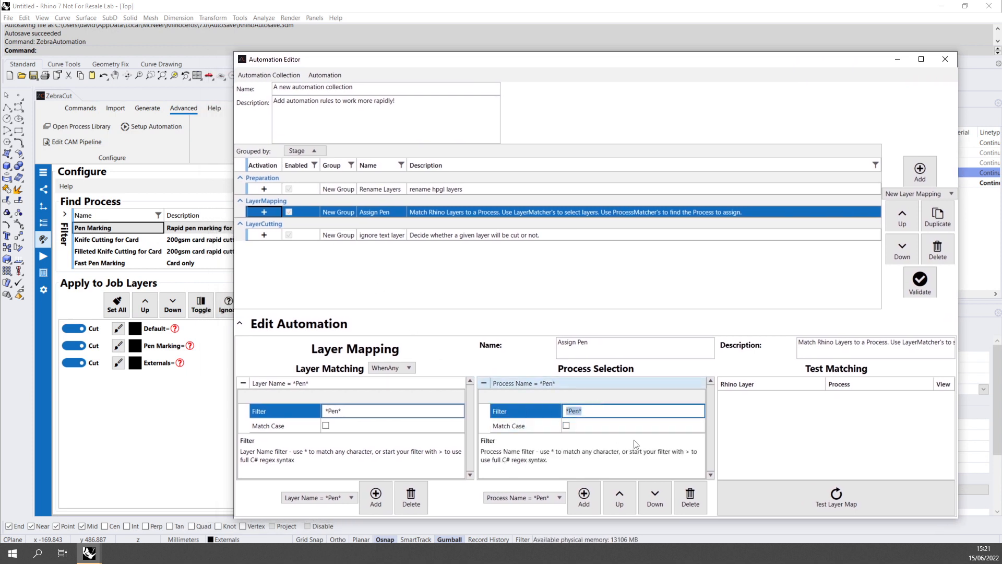
pyautogui.write('Pen Marking')
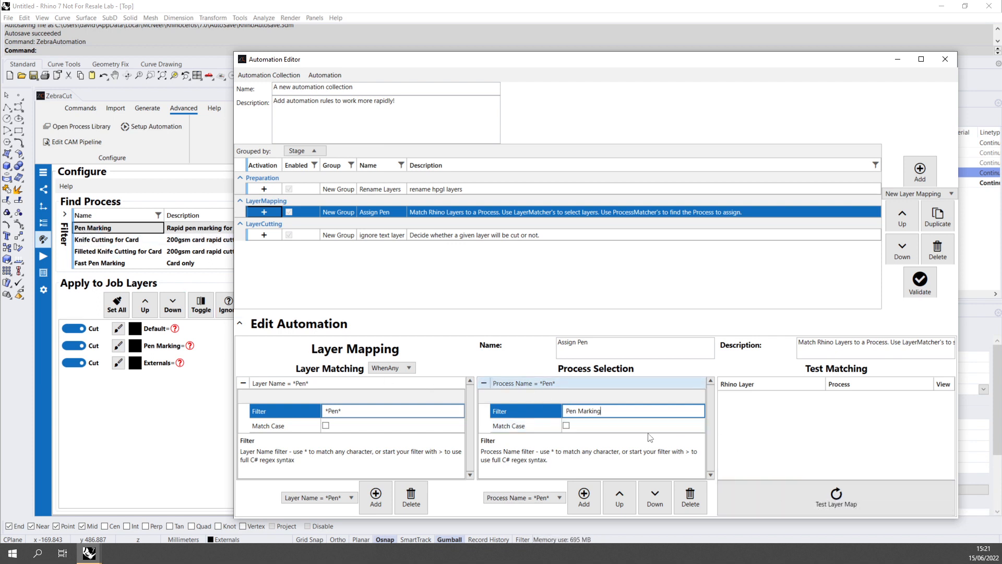
# - Test the layer map and clear the resulting messages
pyautogui.click(868, 504)
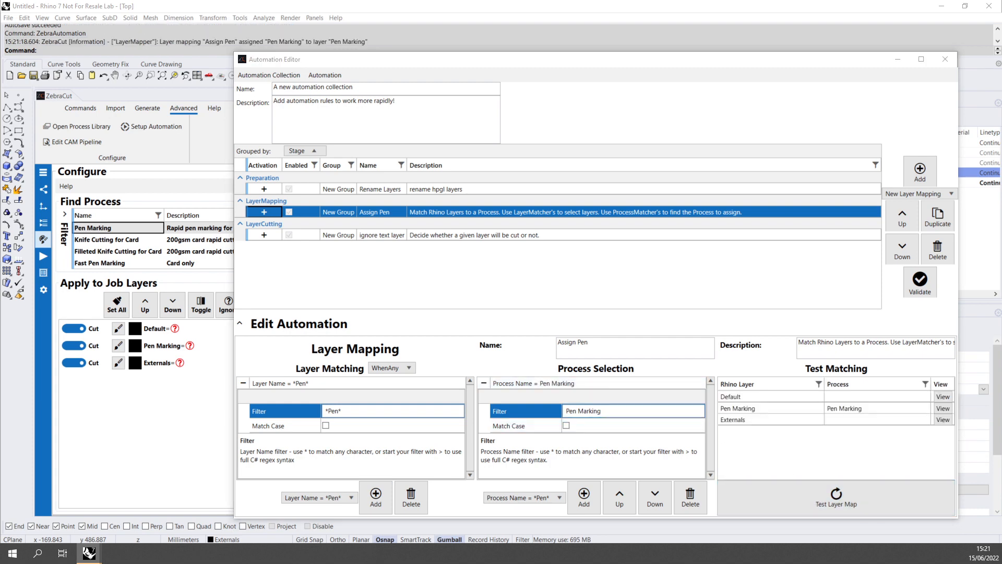
pyautogui.moveTo(831, 563); pyautogui.dragTo(412, 94)
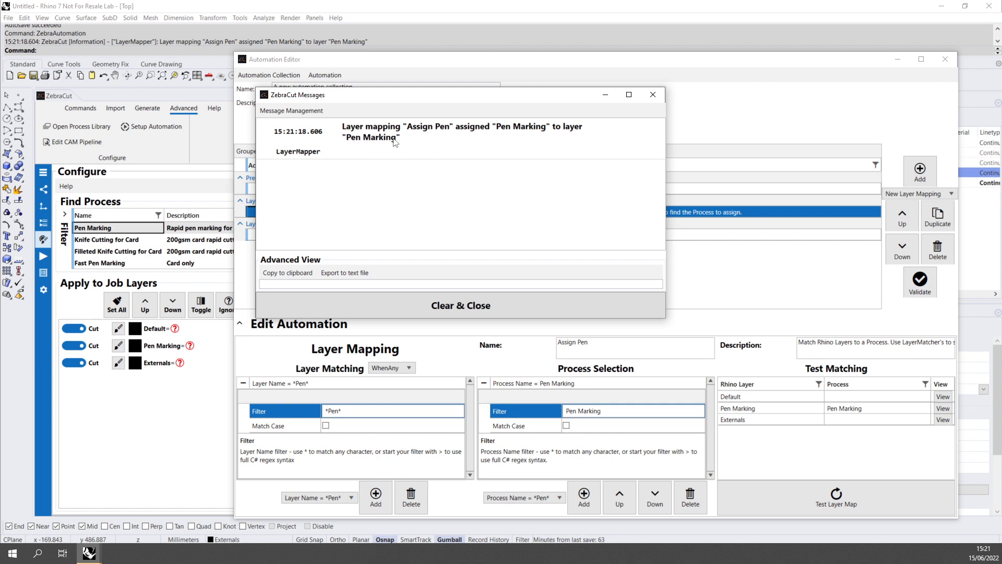
pyautogui.click(447, 305)
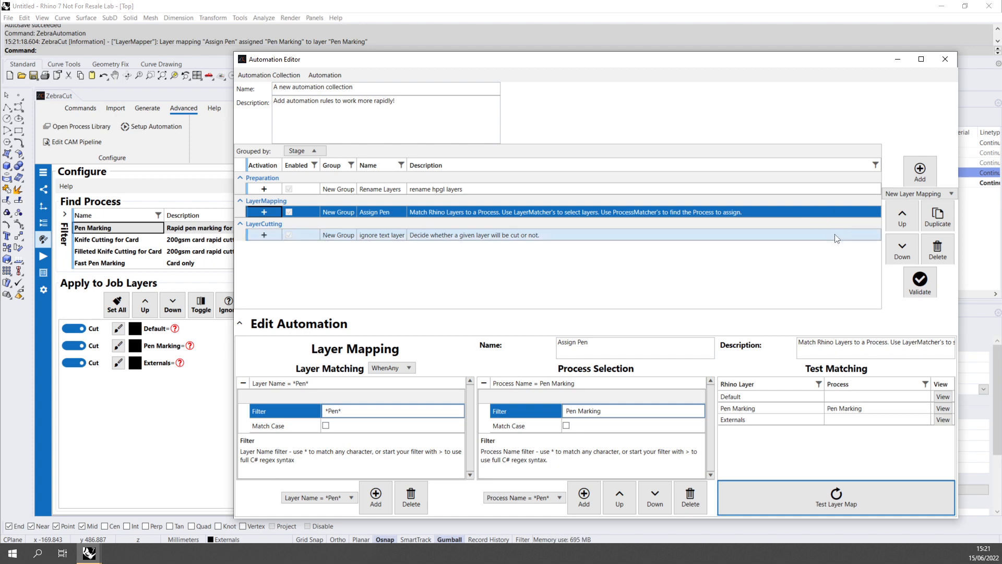
# - Add another new Layer Mapping automation to the collection
pyautogui.click(921, 194)
pyautogui.click(933, 249)
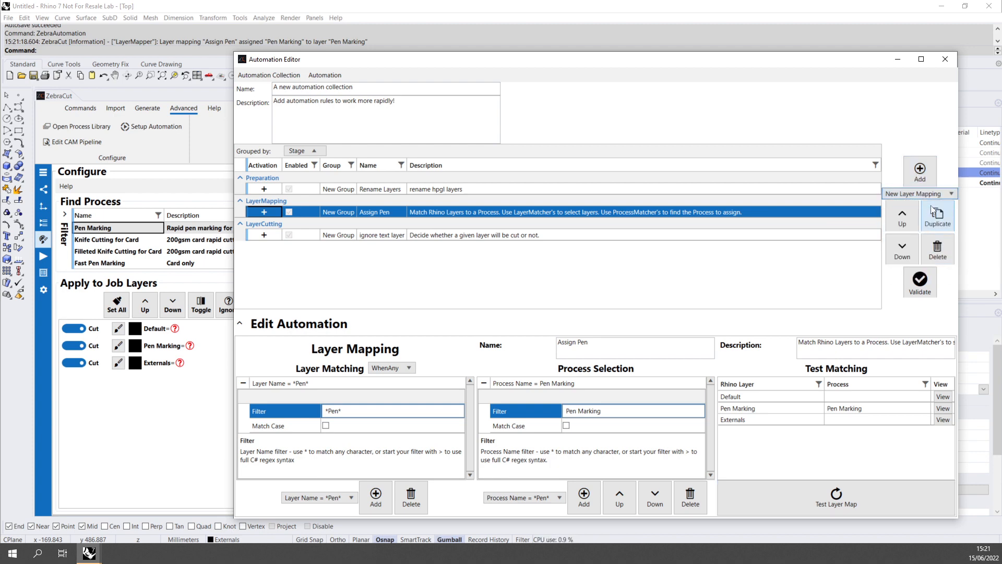
pyautogui.click(919, 172)
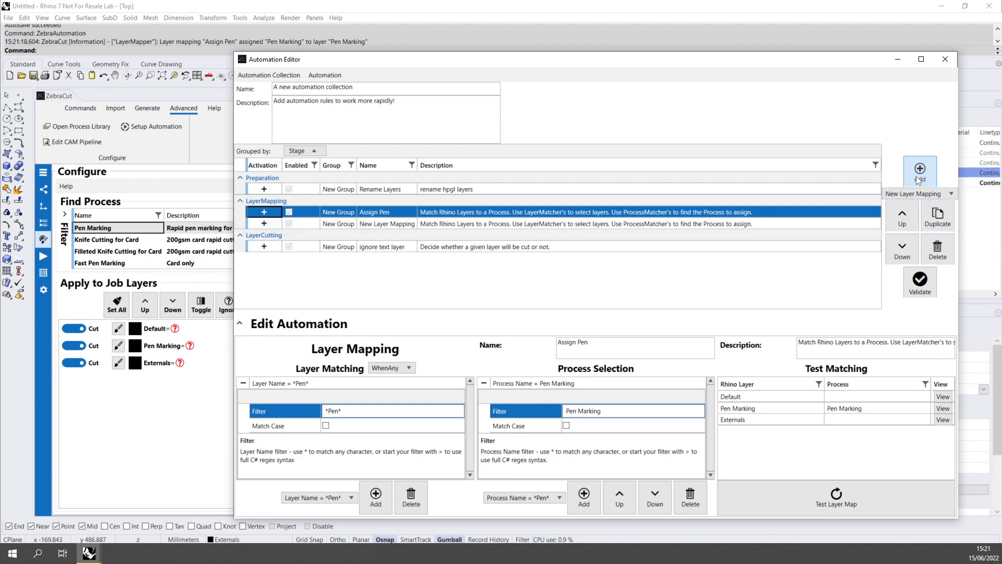
# - Rename the second layer mapping automation to Assign Knife
pyautogui.click(408, 224)
pyautogui.moveTo(414, 225); pyautogui.dragTo(327, 219)
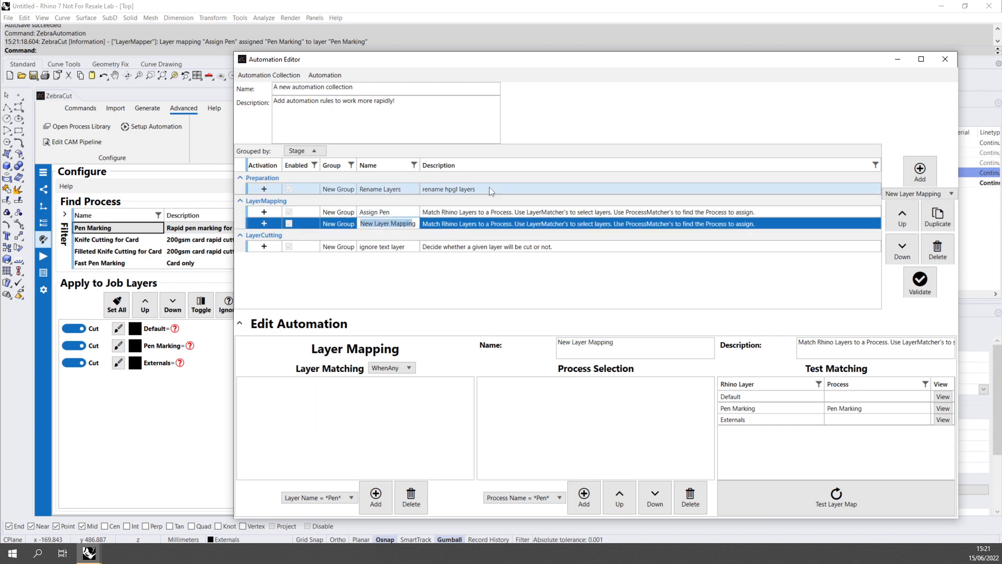
pyautogui.write('g')
pyautogui.write('Ass')
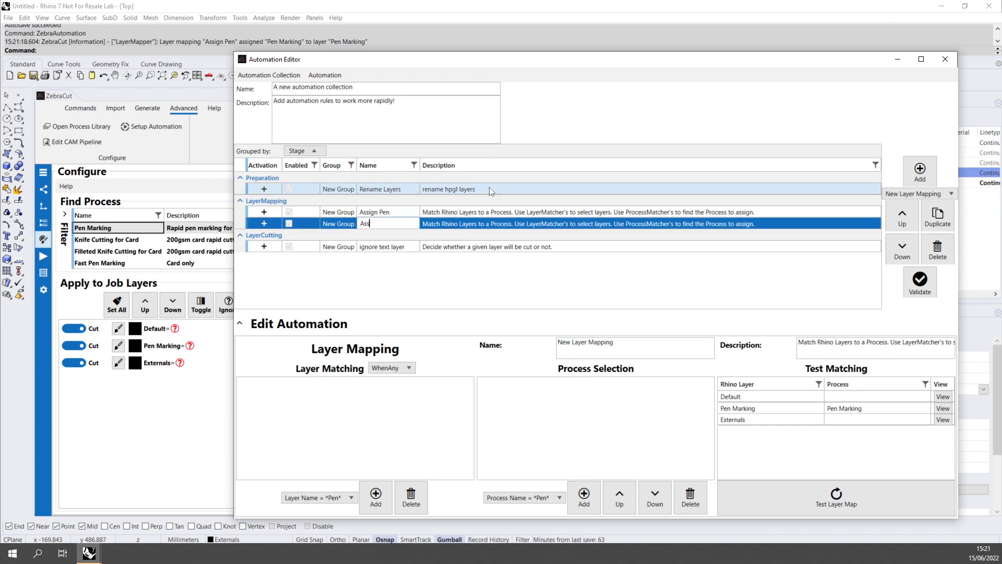
pyautogui.write('ign Knife')
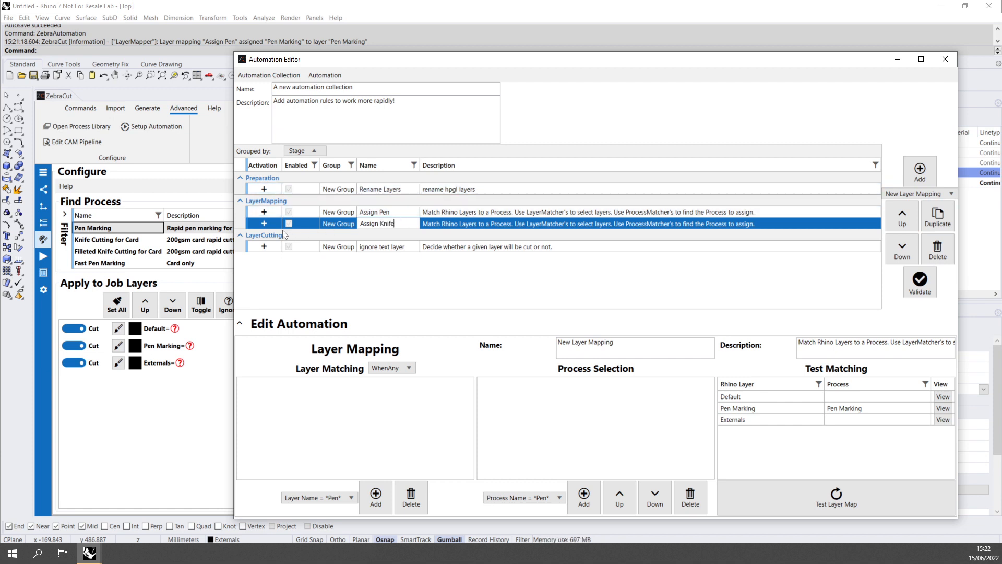
# - Give the Assign Knife automation an Apply always activation condition
pyautogui.click(264, 223)
pyautogui.click(365, 278)
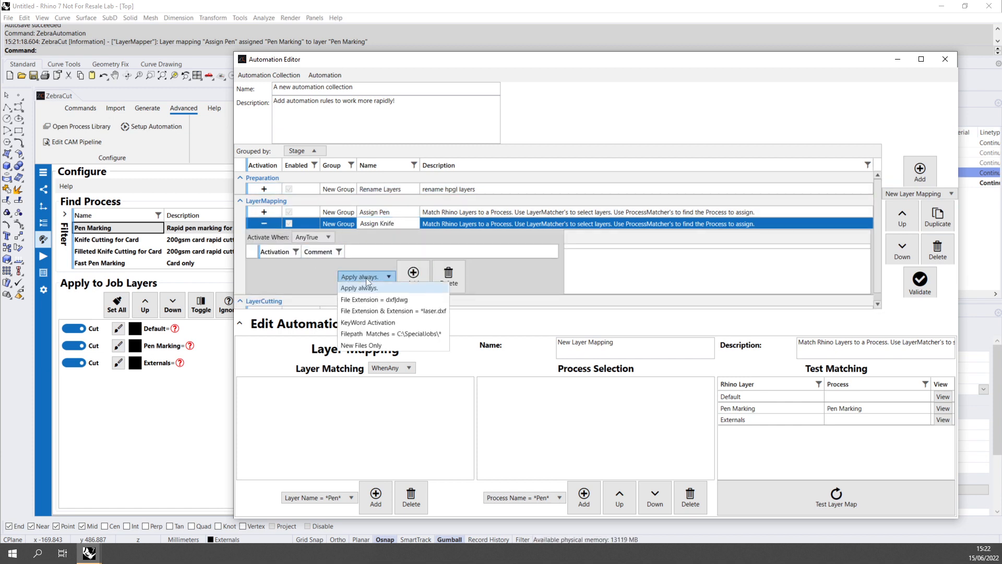
pyautogui.click(369, 289)
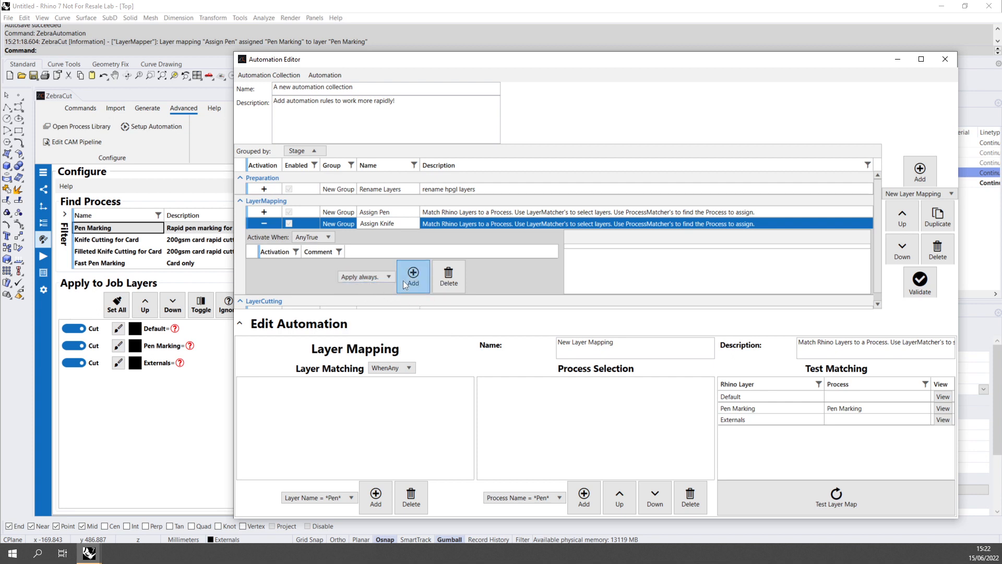
pyautogui.click(403, 280)
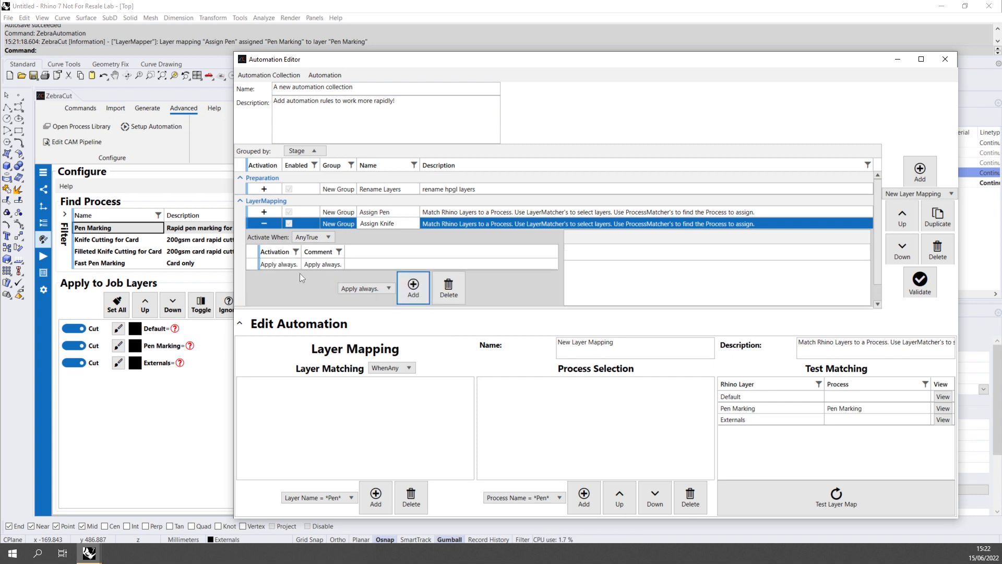
pyautogui.click(263, 223)
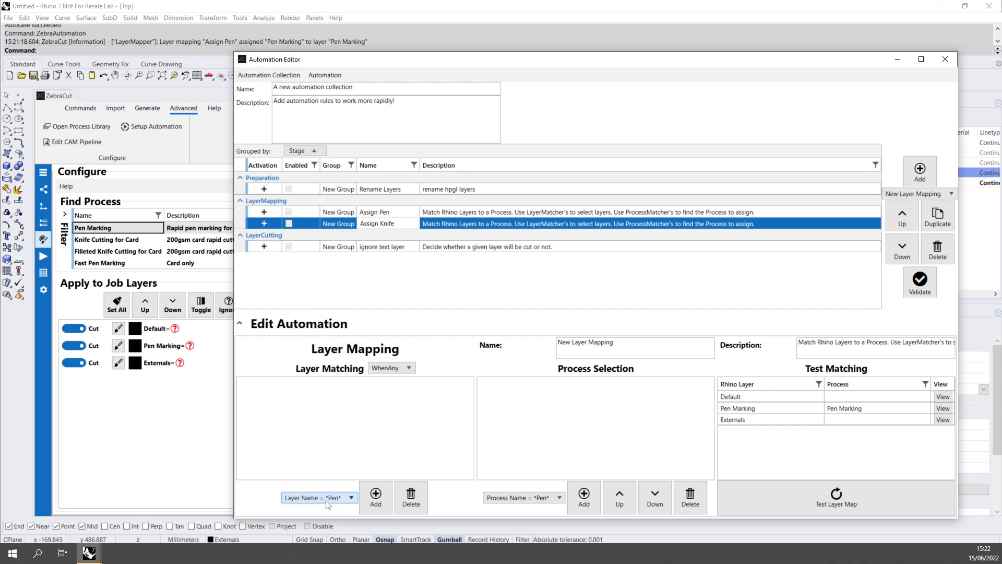
# - Add a layer-name selector to Assign Knife and set its filter to Externals
pyautogui.click(376, 497)
pyautogui.click(243, 383)
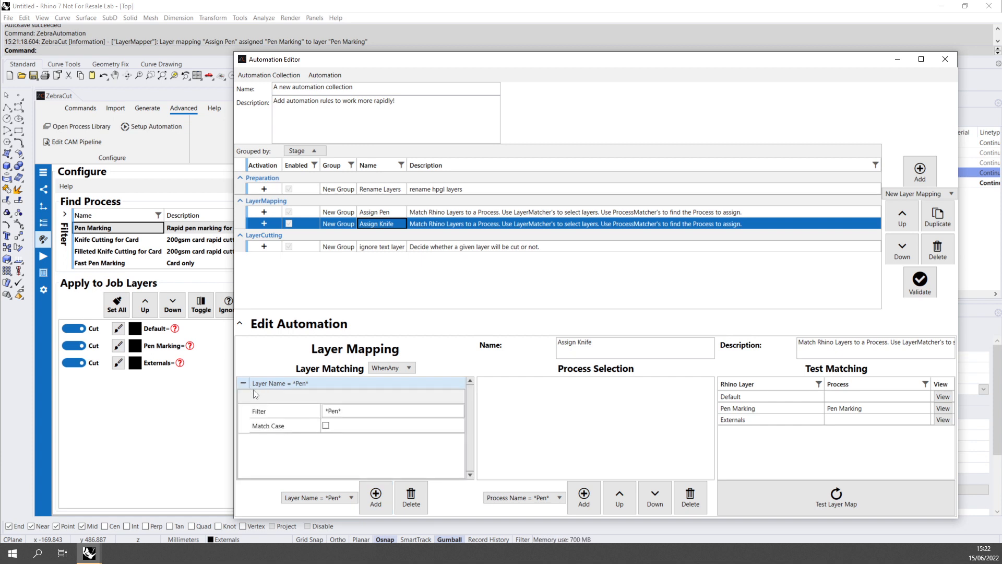
pyautogui.click(314, 411)
pyautogui.click(356, 411)
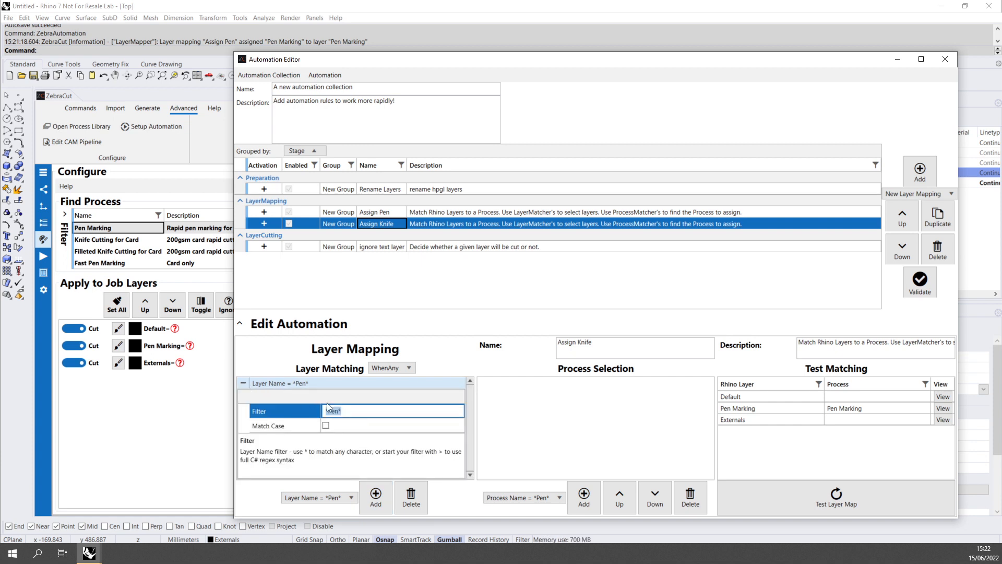
pyautogui.write('*K')
pyautogui.write('ls')
pyautogui.click(396, 456)
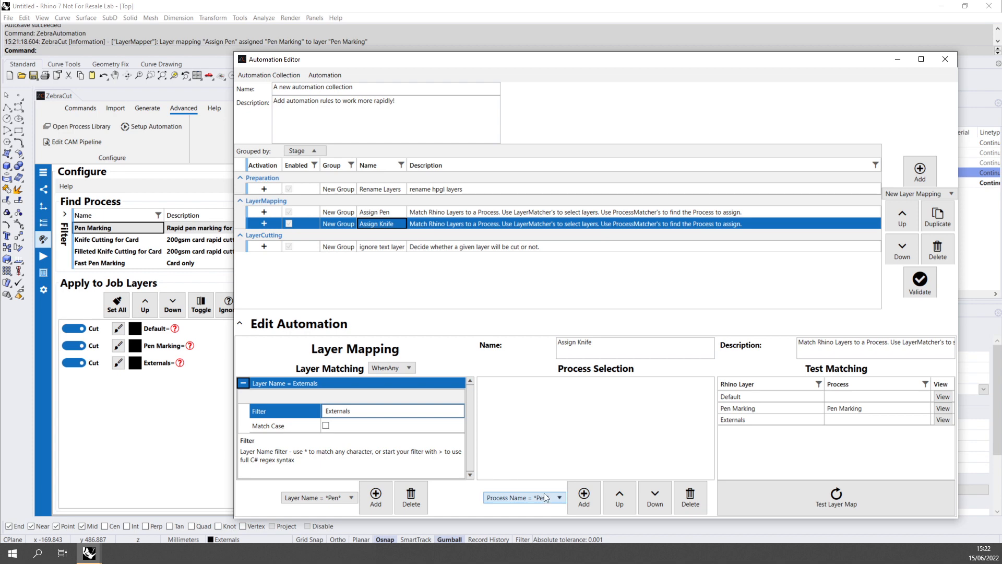
# - Add a process-name selector and set its filter to Knife Cutting for Card
pyautogui.click(559, 498)
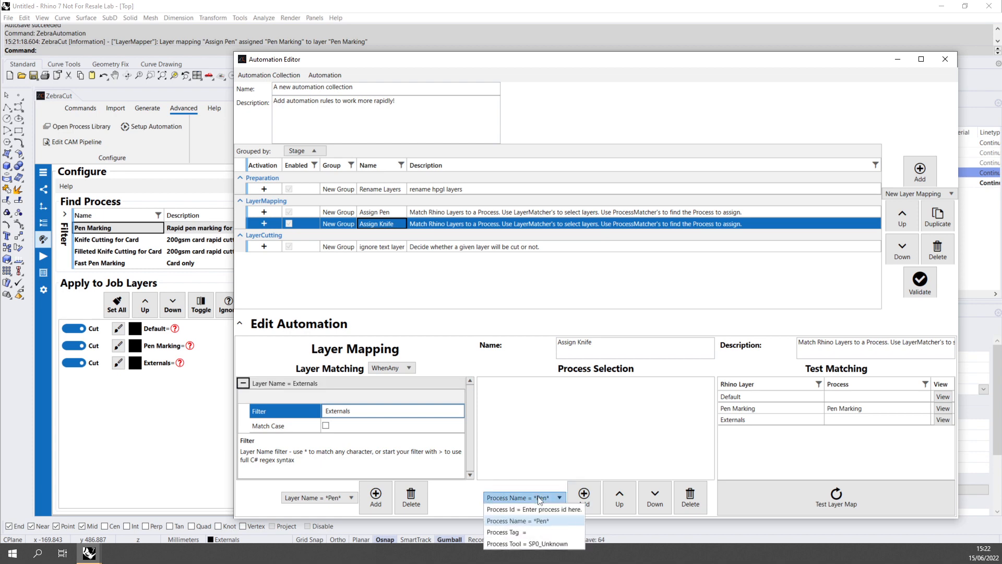
pyautogui.click(525, 520)
pyautogui.click(584, 497)
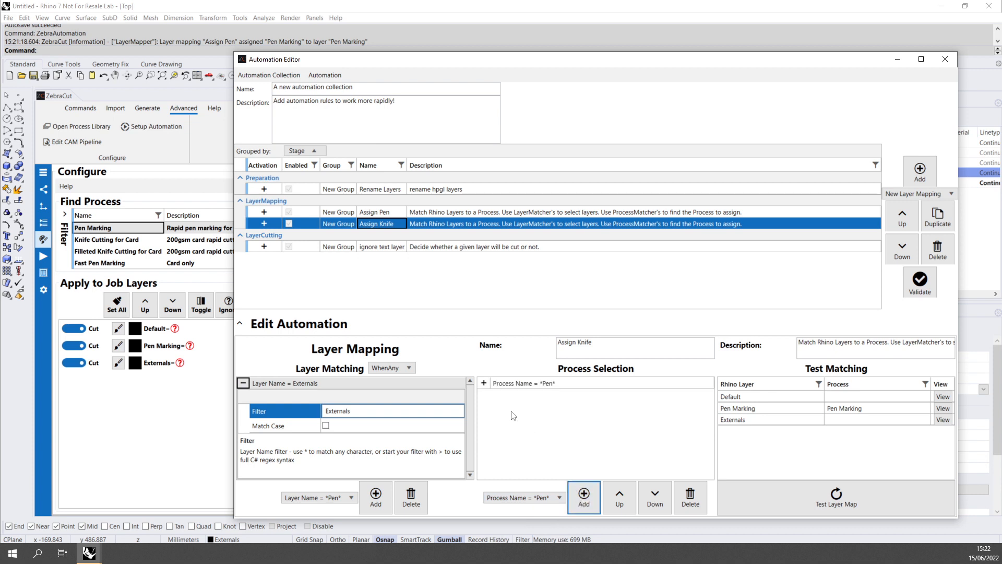
pyautogui.click(484, 383)
pyautogui.click(565, 411)
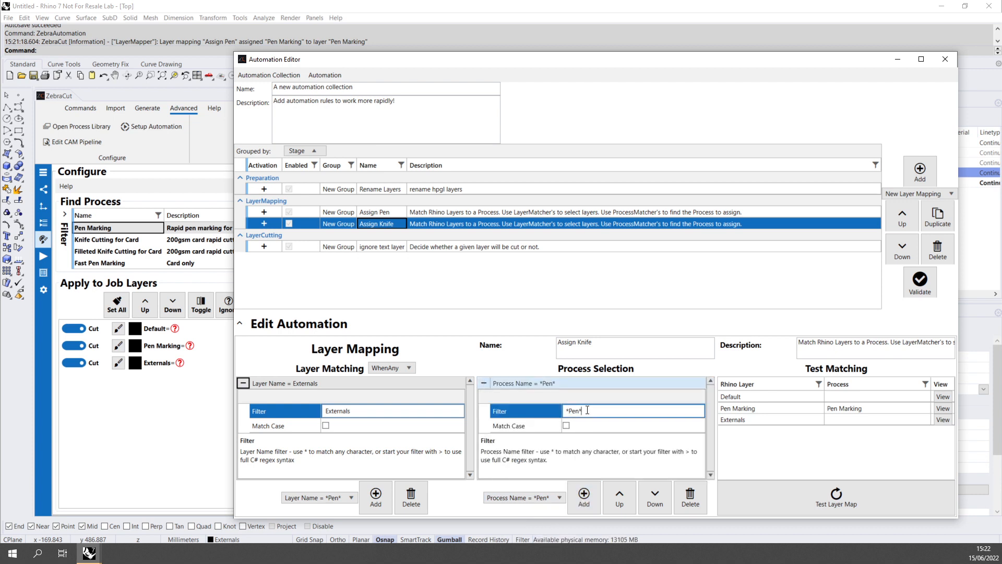
pyautogui.write('Knife')
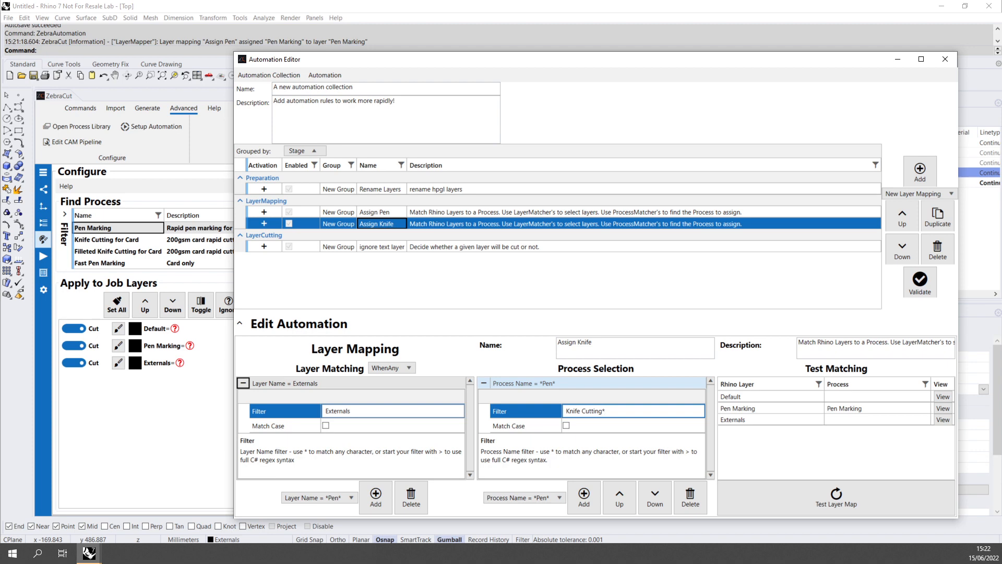
pyautogui.write('Cutting*')
pyautogui.press('BackSpace')
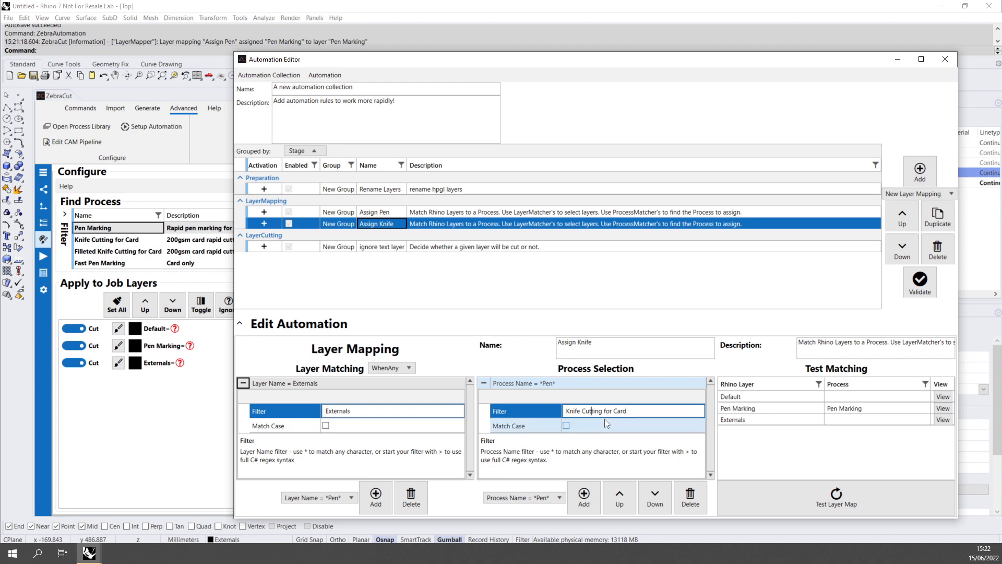
pyautogui.click(619, 464)
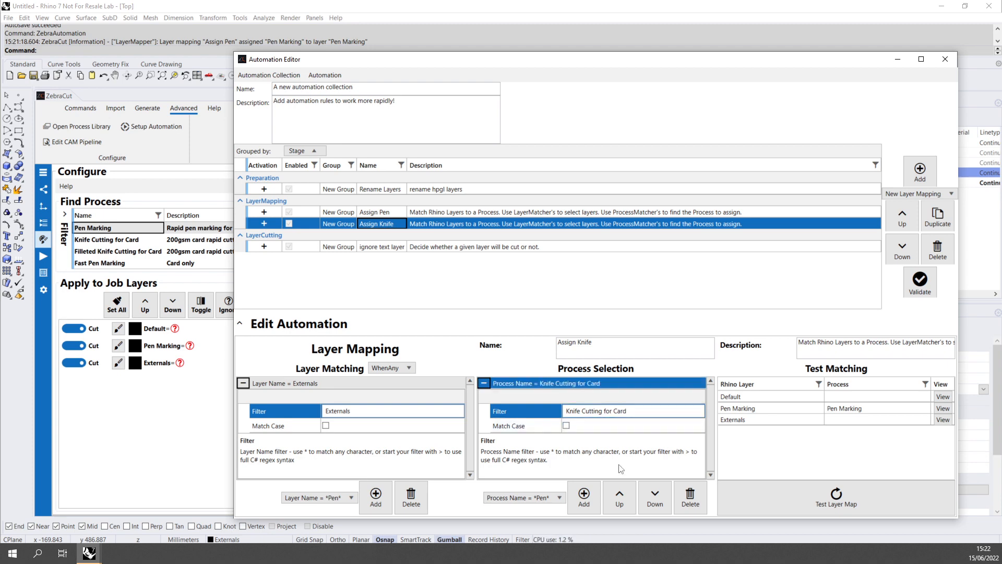
# - Test the layer map and clear the resulting messages
pyautogui.click(775, 489)
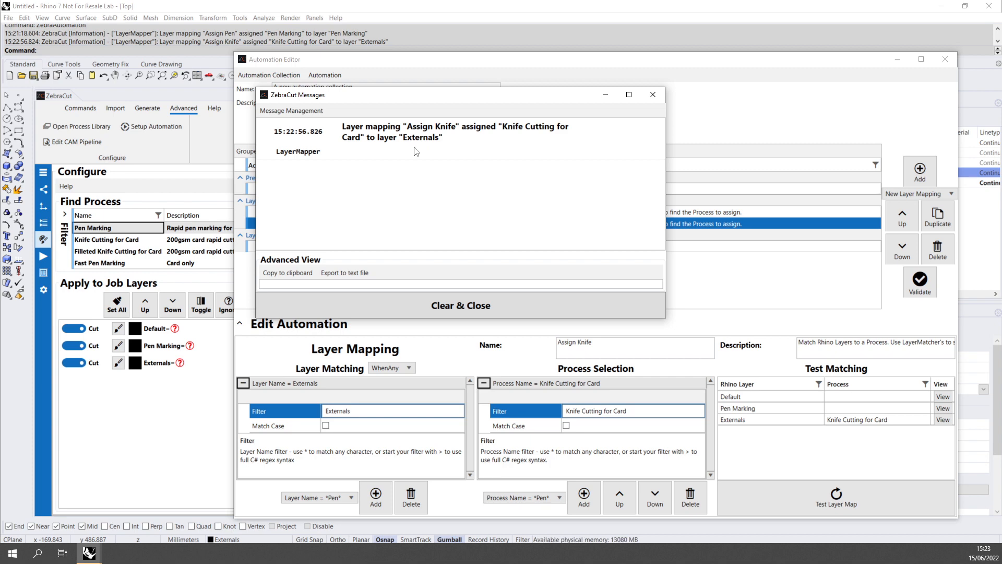
pyautogui.click(509, 306)
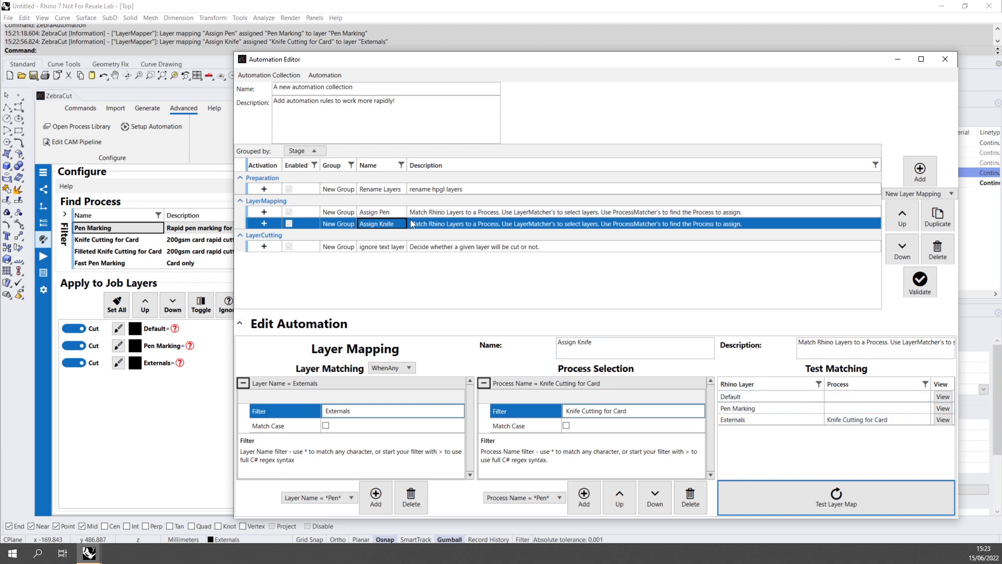
pyautogui.click(243, 383)
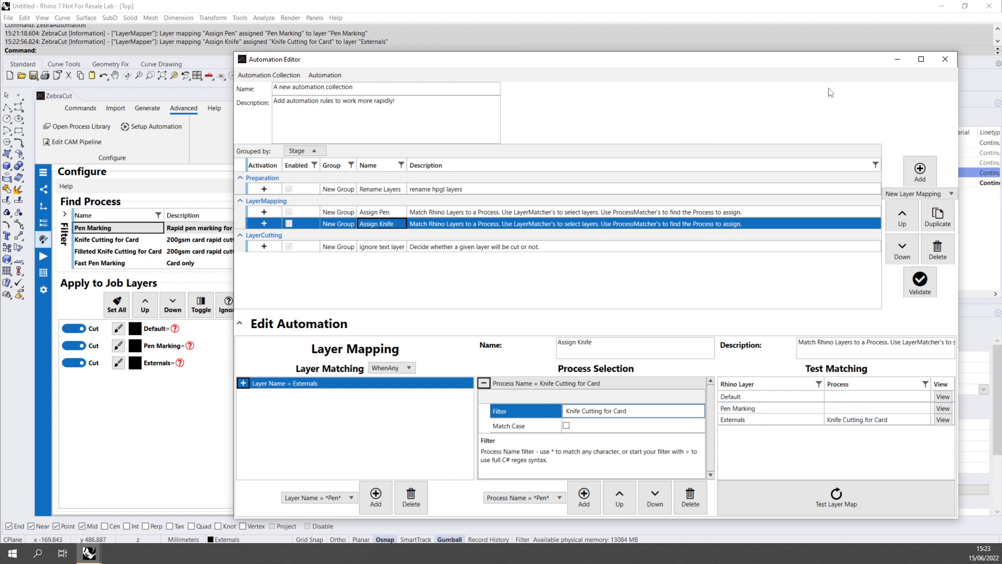
# - Save the automation collection and close the Automation Editor
pyautogui.click(268, 75)
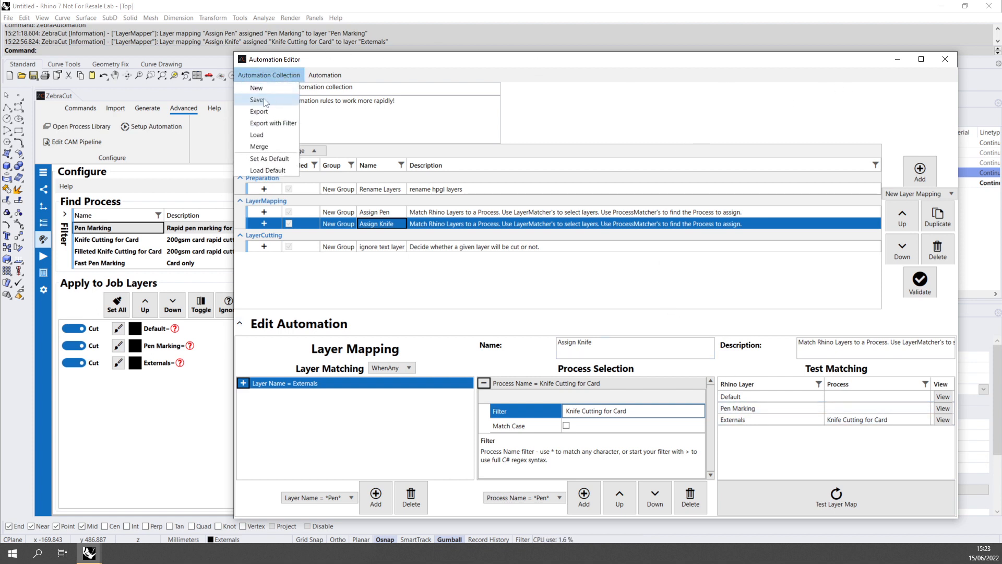
pyautogui.click(266, 102)
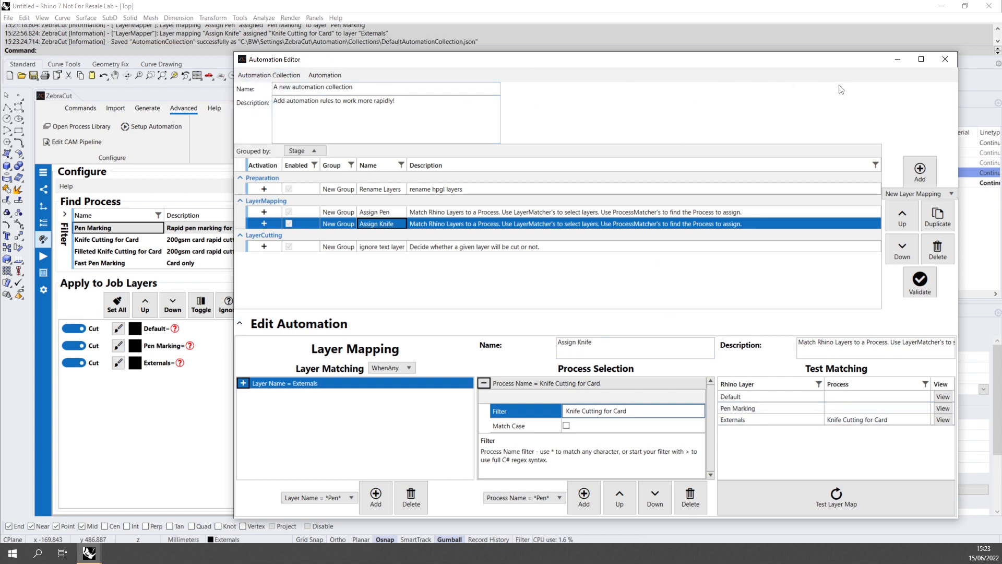
pyautogui.click(945, 59)
pyautogui.click(511, 286)
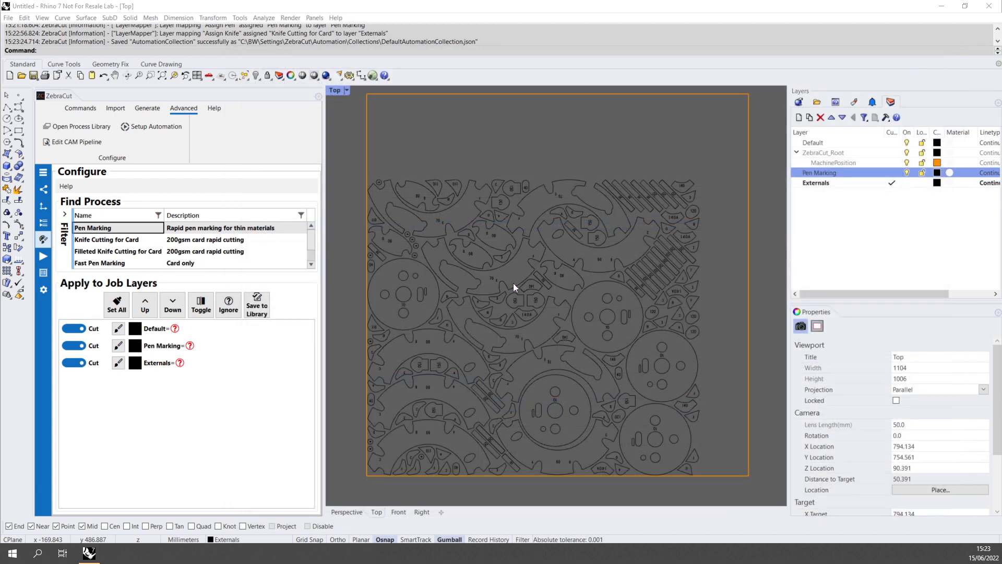
# - Import the Demo.ANC file without saving changes to the current document
pyautogui.click(109, 110)
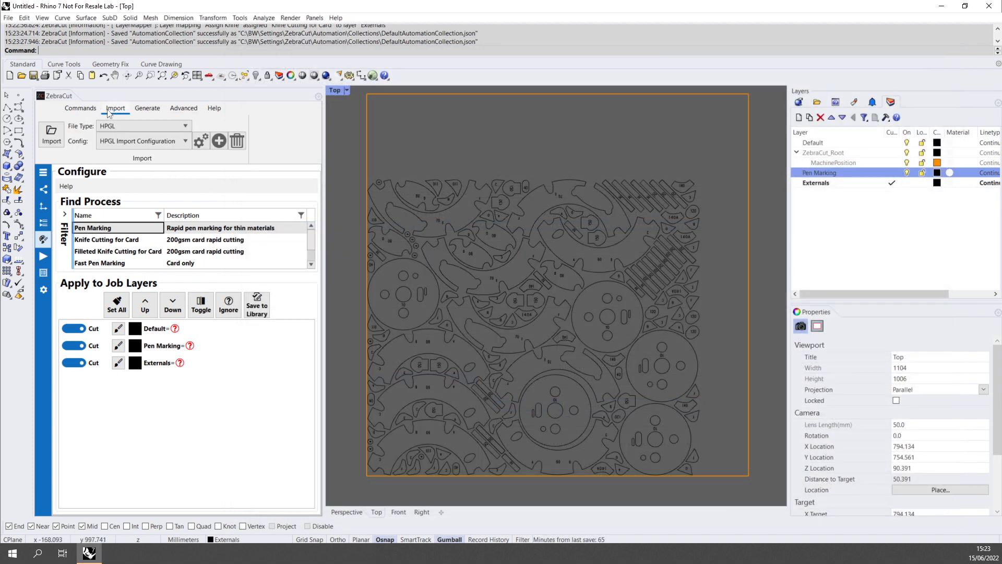
pyautogui.click(57, 132)
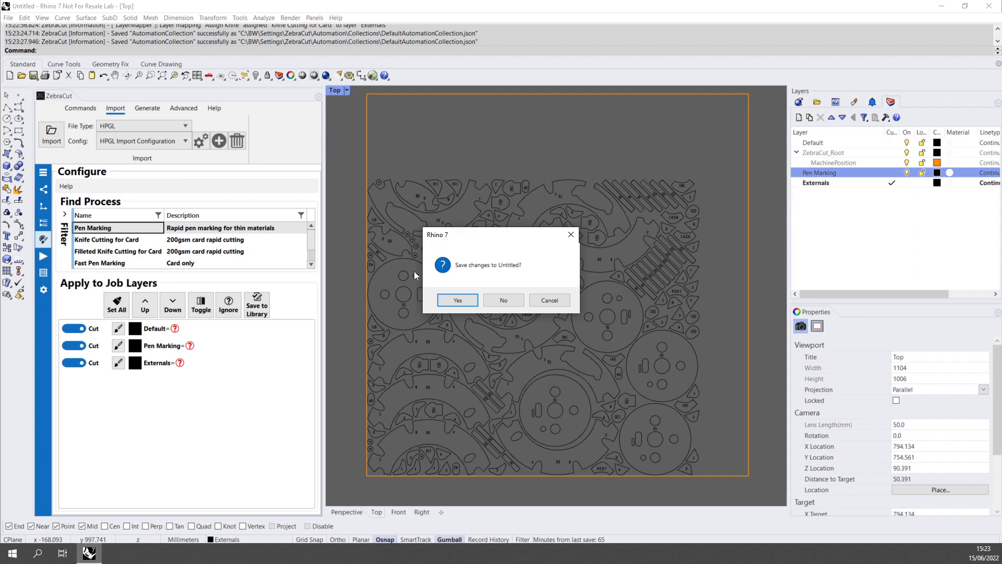
pyautogui.click(511, 303)
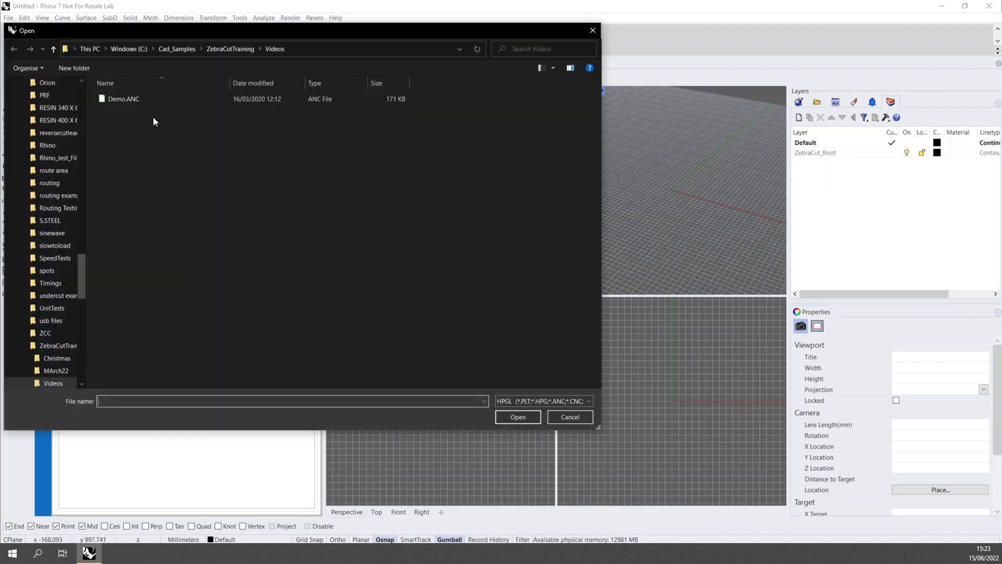
pyautogui.doubleClick(130, 99)
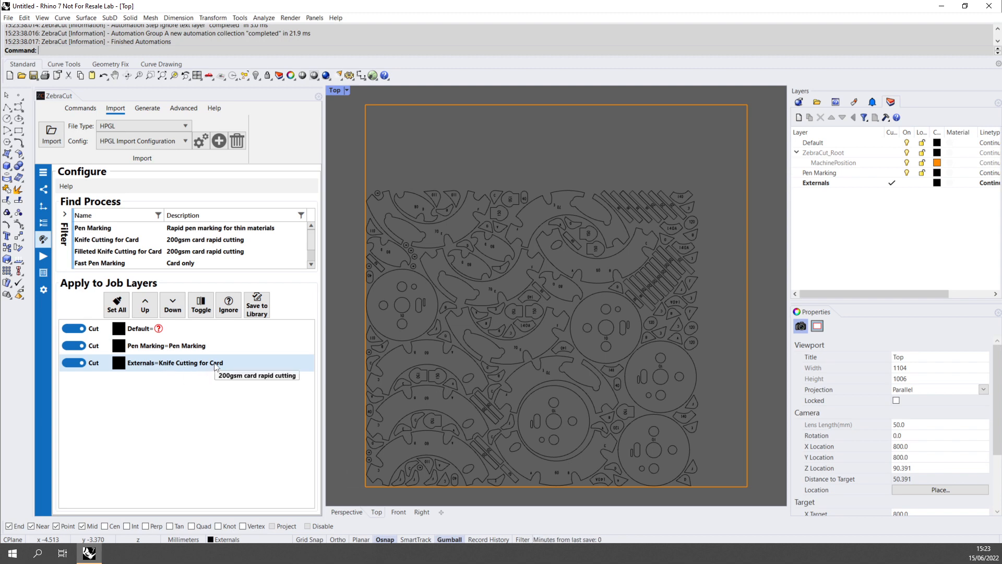
# - Reopen Setup Automation and select the Assign Pen mapping to edit it
pyautogui.click(184, 108)
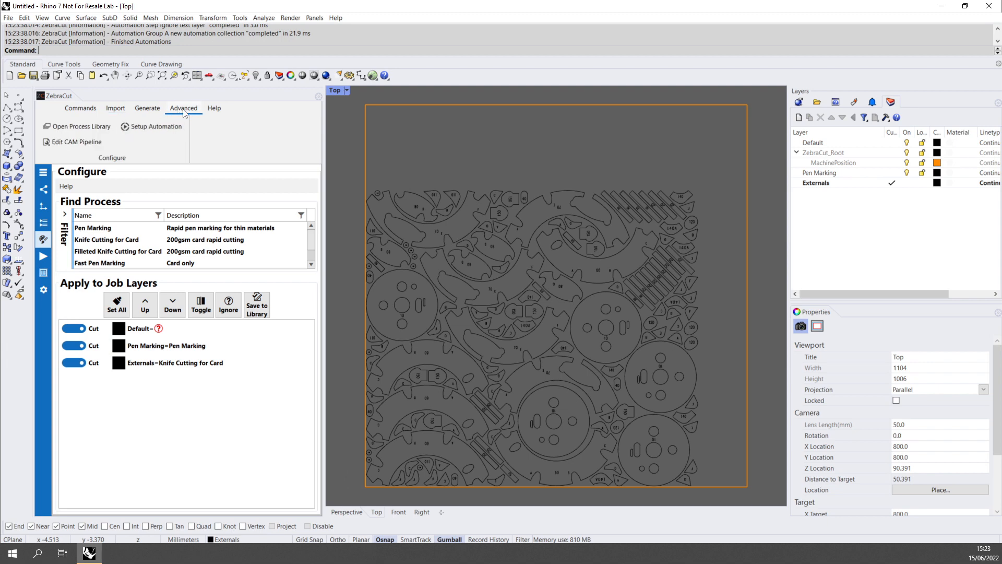
pyautogui.click(150, 128)
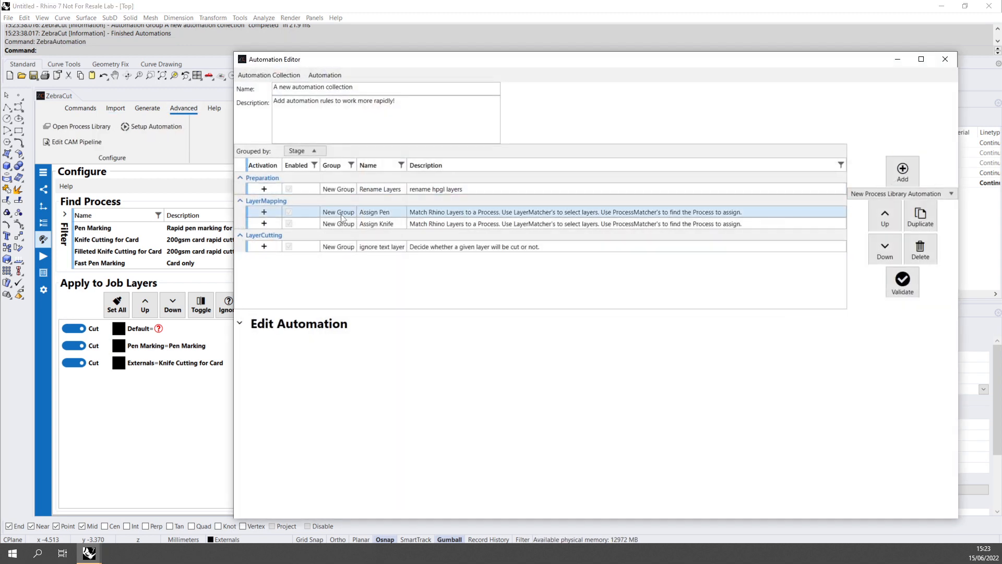
pyautogui.click(383, 212)
pyautogui.click(246, 322)
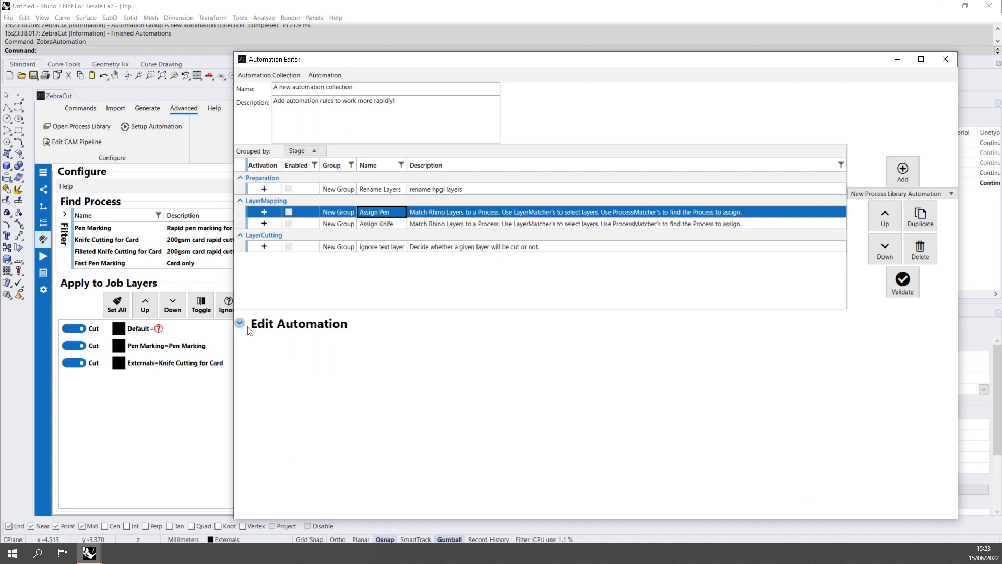